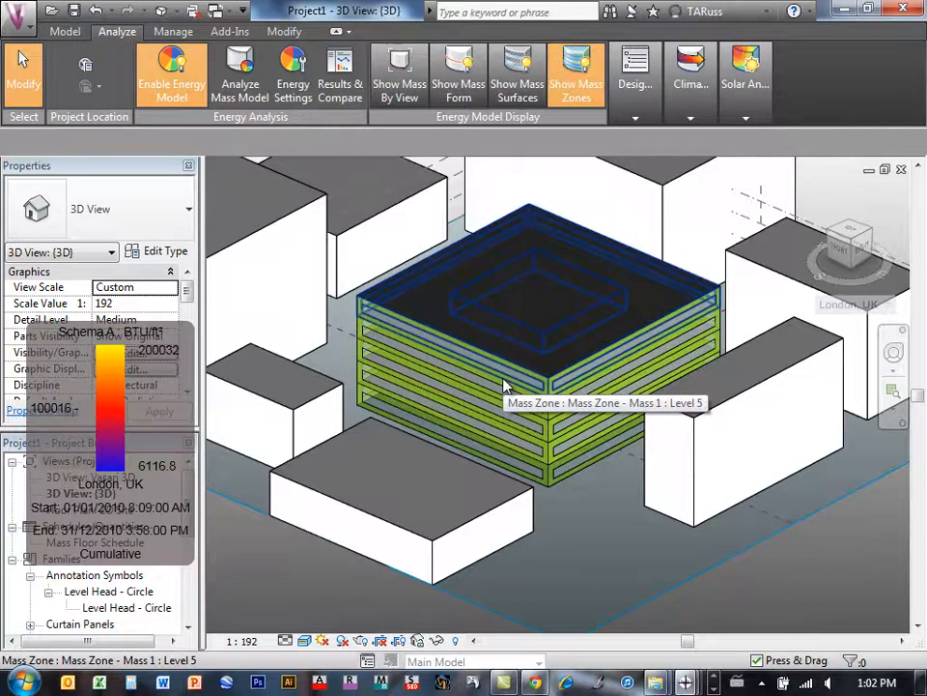
- Show the mass form in the energy model display, and switch the display over to the mass surfaces
left_click(457, 89)
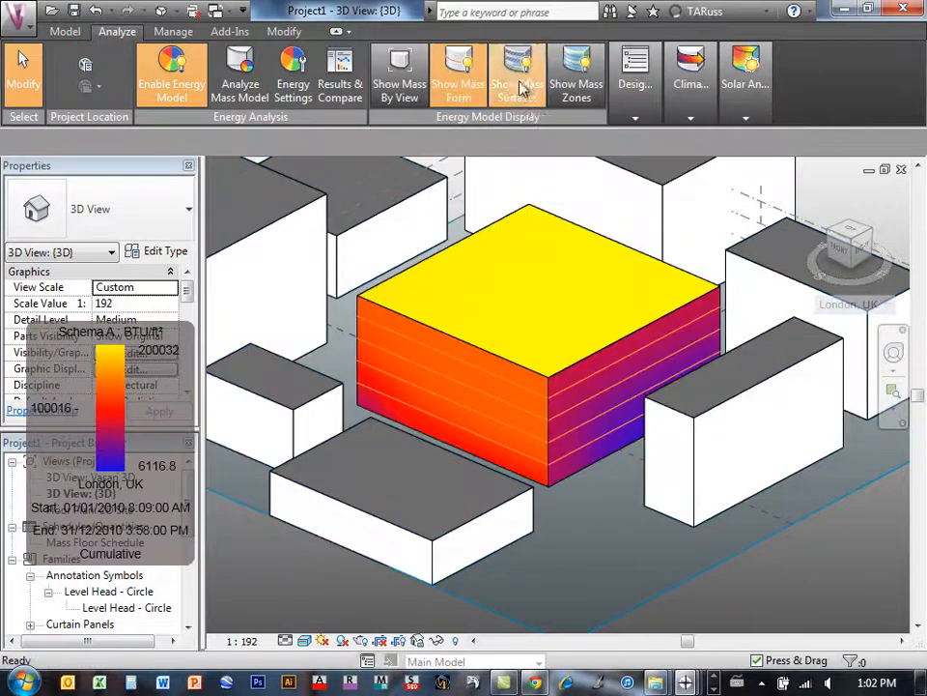
left_click(522, 89)
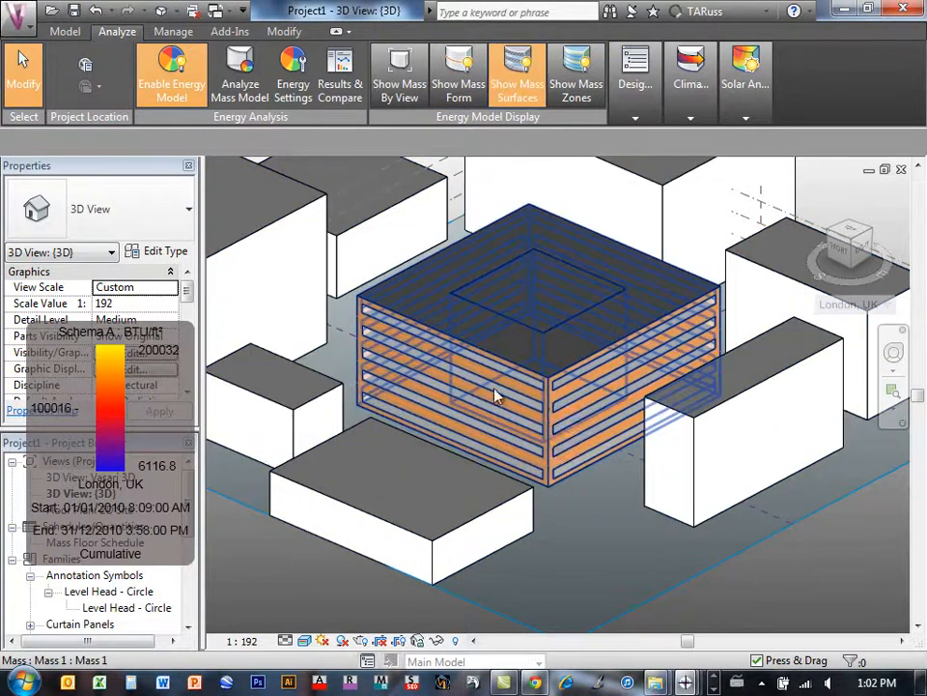
scroll(455, 219, "down", 3)
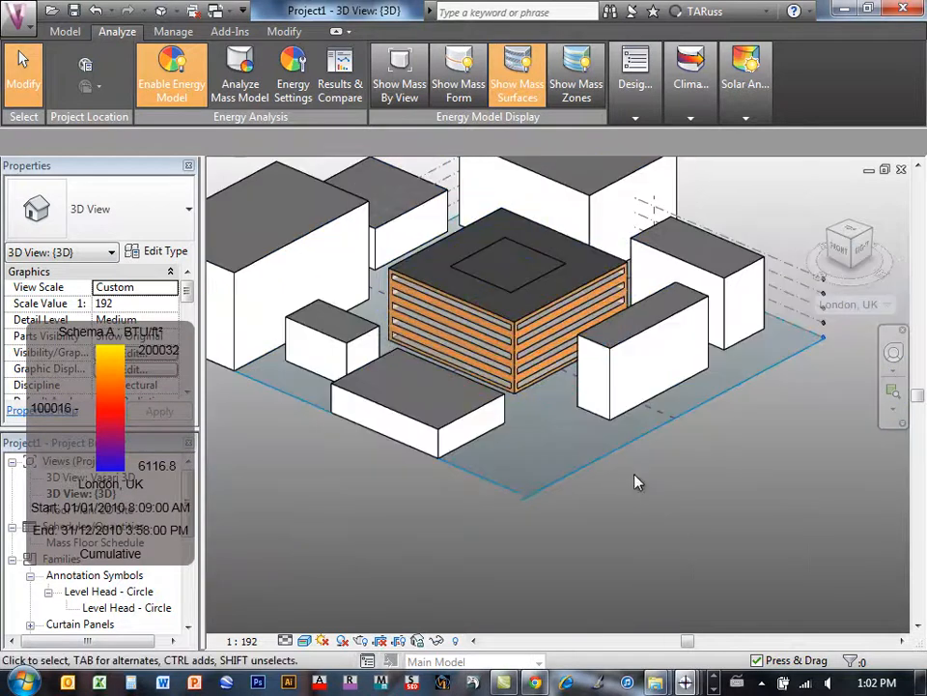
scroll(521, 324, "up", 1)
scroll(521, 331, "up", 4)
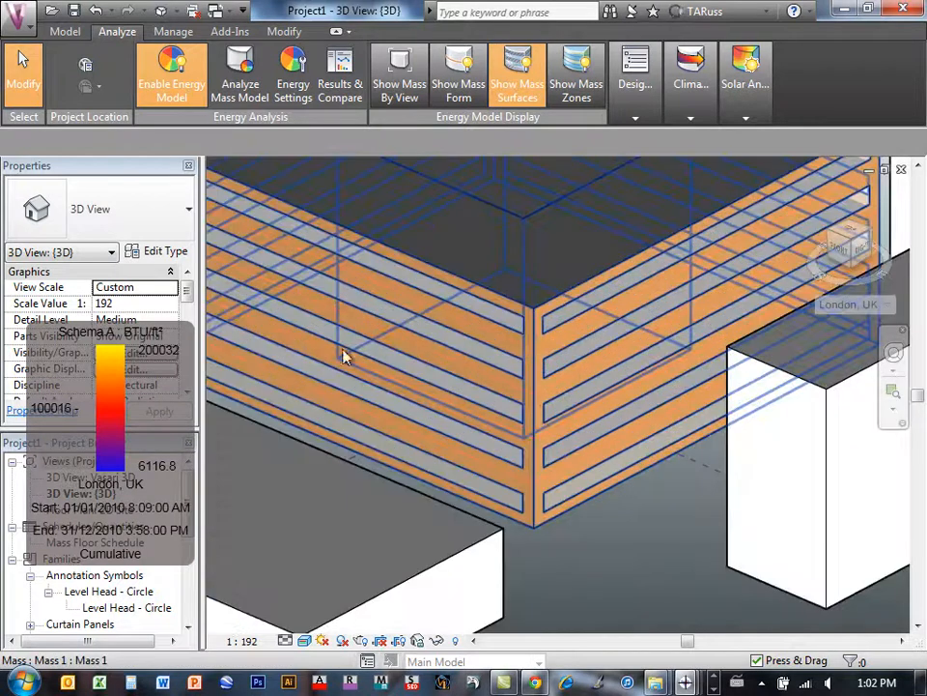
- Move the Schema A radiation legend off the properties and project browser into an empty area of the 3D view
left_click_drag(49, 346, 820, 469)
left_click_drag(712, 356, 862, 575)
middle_click_drag(629, 331, 543, 289)
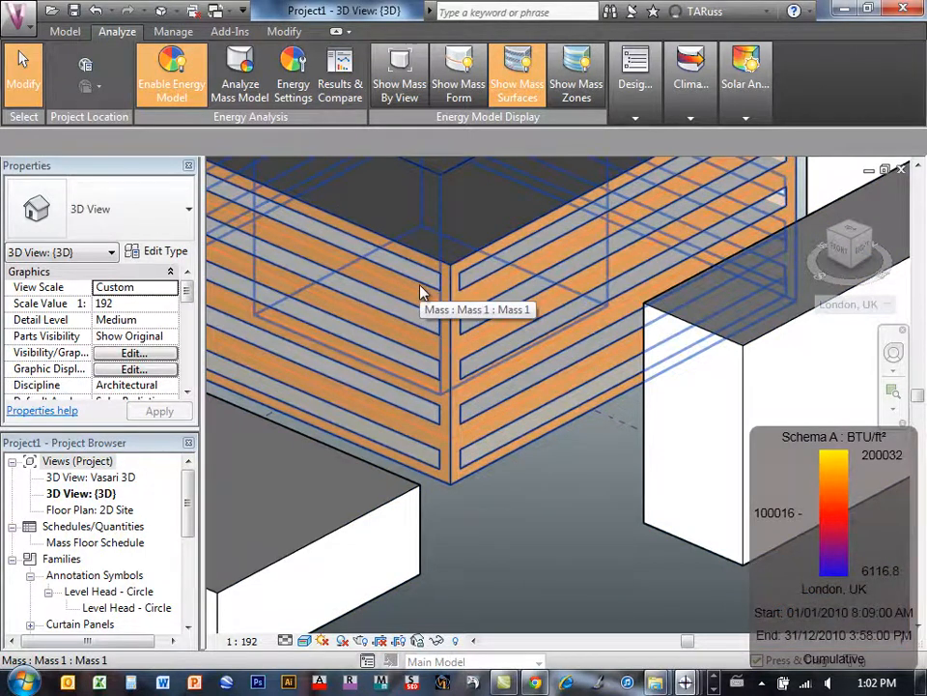
- Select the central building's front exterior wall surface and set its energy model values to <By Surface>
key("Tab")
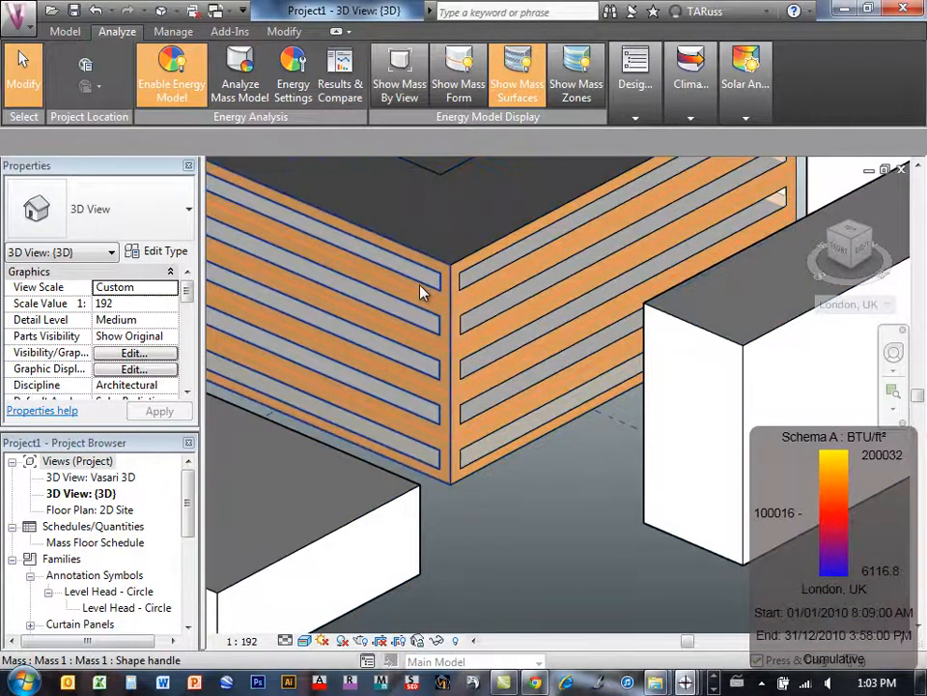
left_click(422, 292)
scroll(561, 328, "down", 3)
scroll(527, 329, "up", 1)
scroll(522, 327, "up", 1)
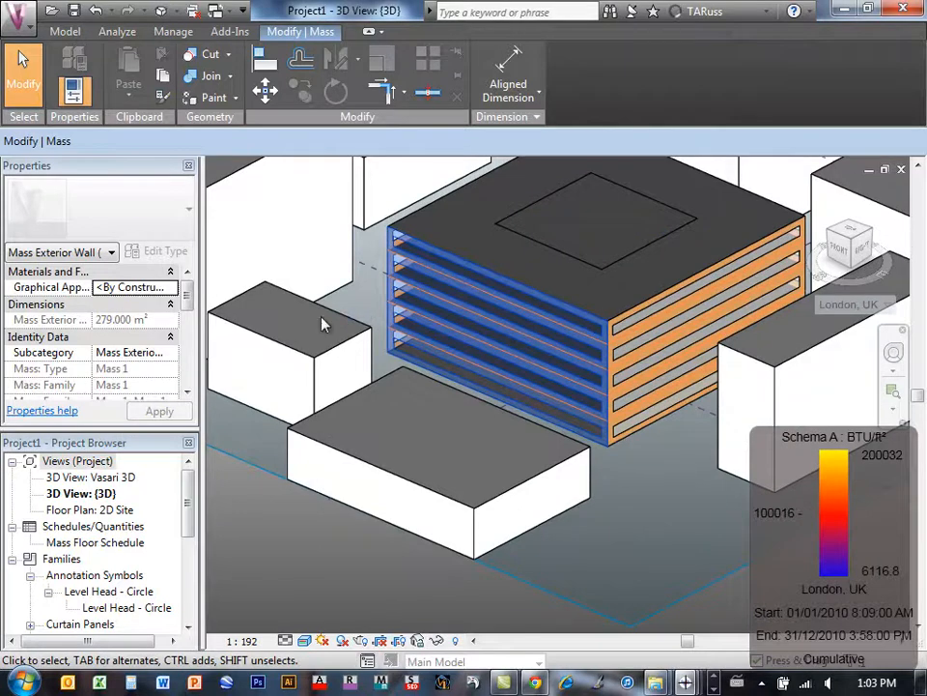
left_click_drag(189, 301, 195, 355)
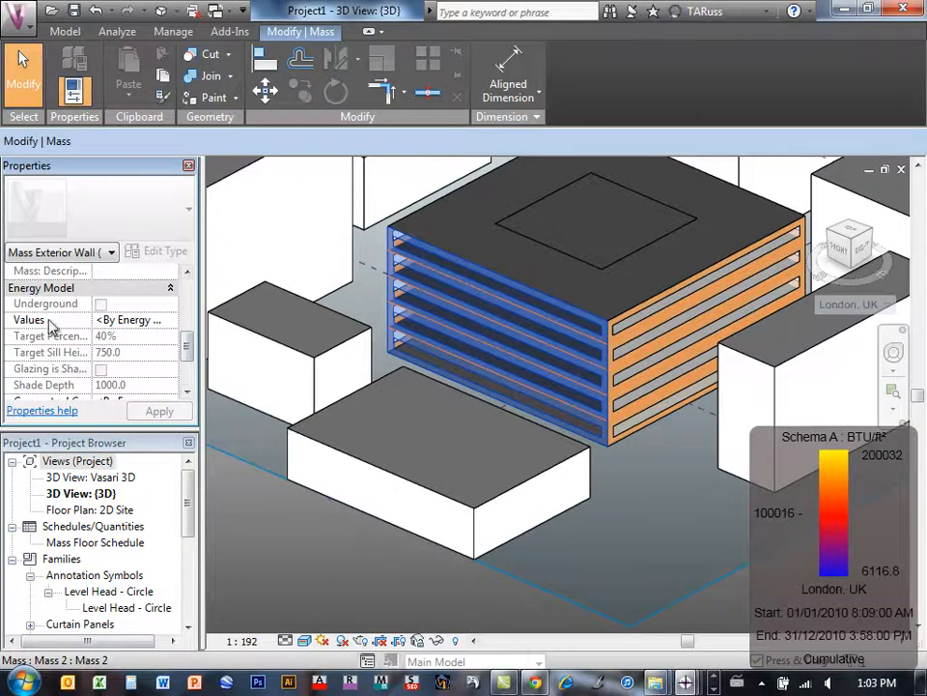
left_click(171, 320)
left_click(131, 352)
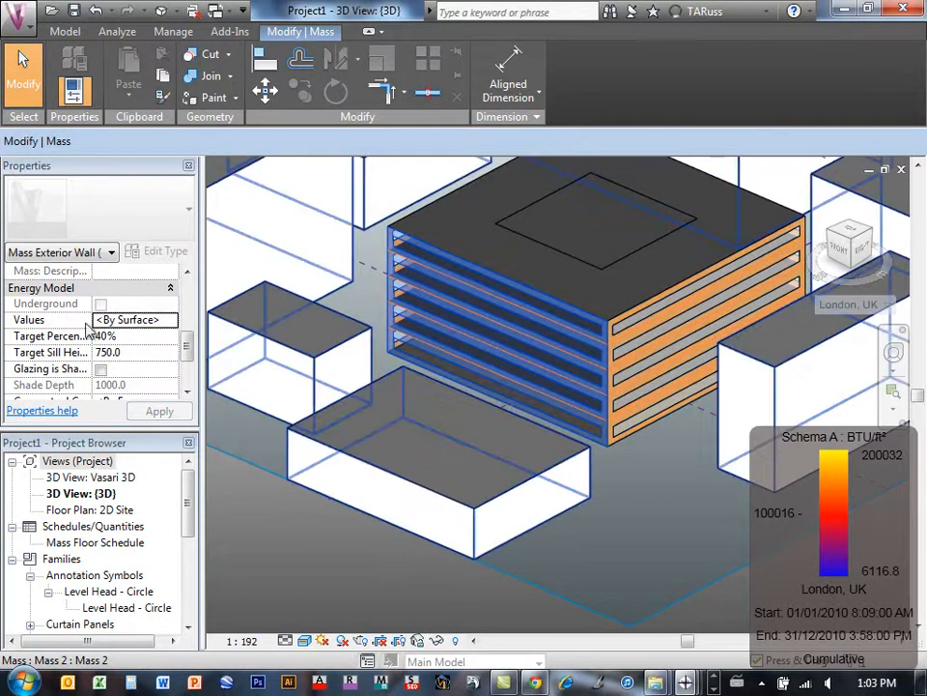
- Set the front wall's target percentage glazing to 60%
left_click(133, 335)
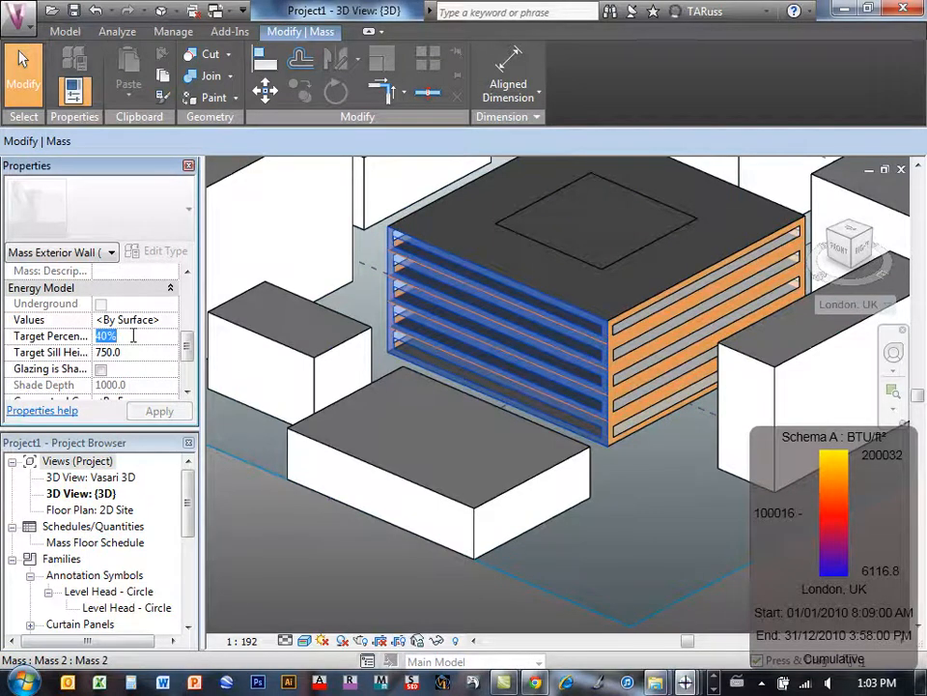
type("60")
key("Return")
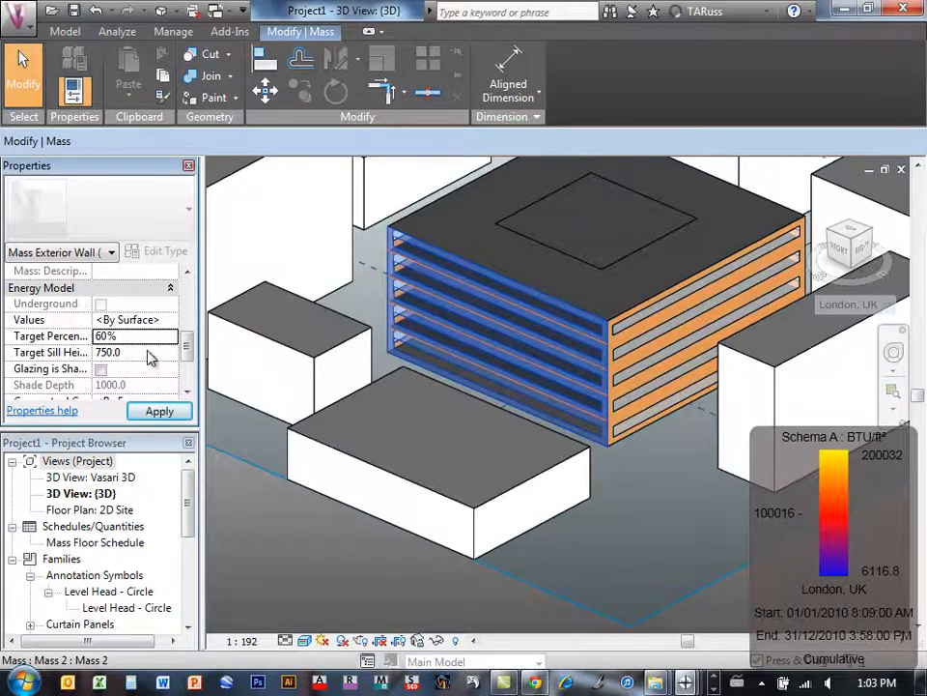
- Turn on glazing shading for the front wall and apply a shade depth of 1500
left_click(100, 368)
left_click_drag(187, 348, 189, 359)
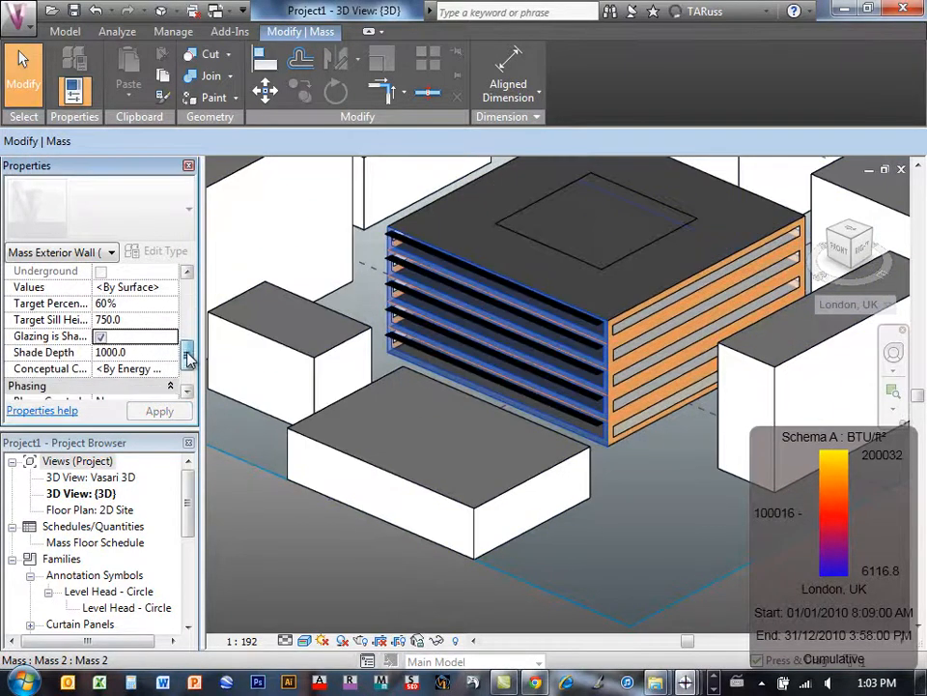
left_click(135, 352)
double_click(136, 354)
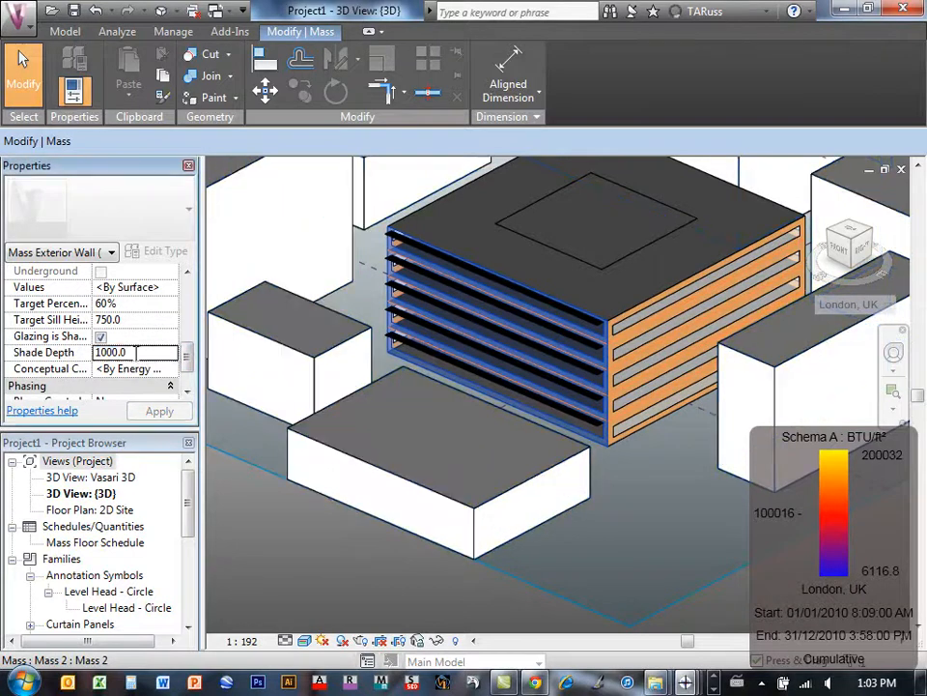
type("1500")
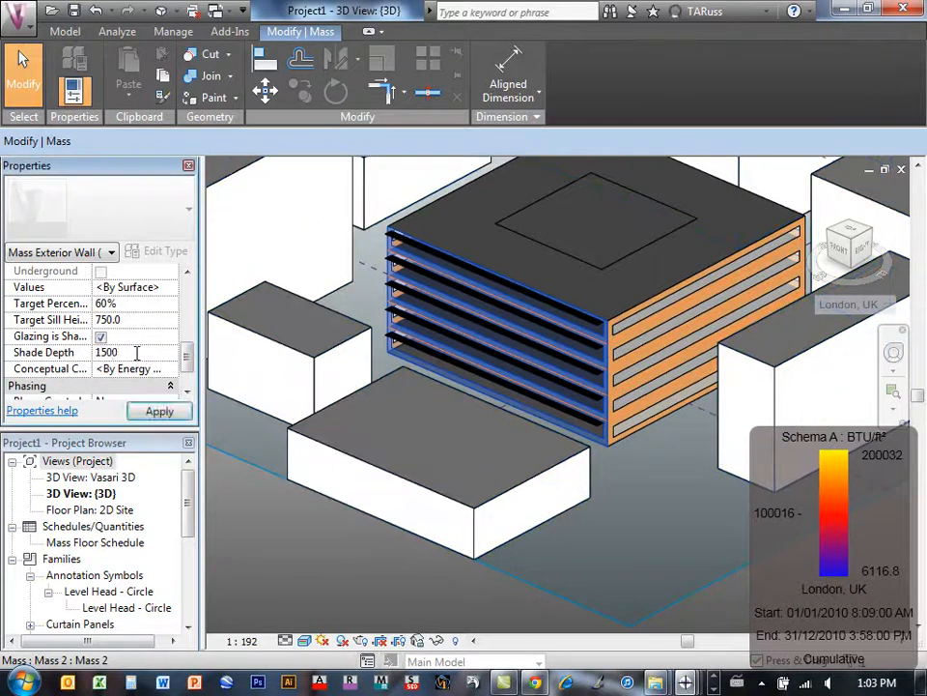
left_click(160, 410)
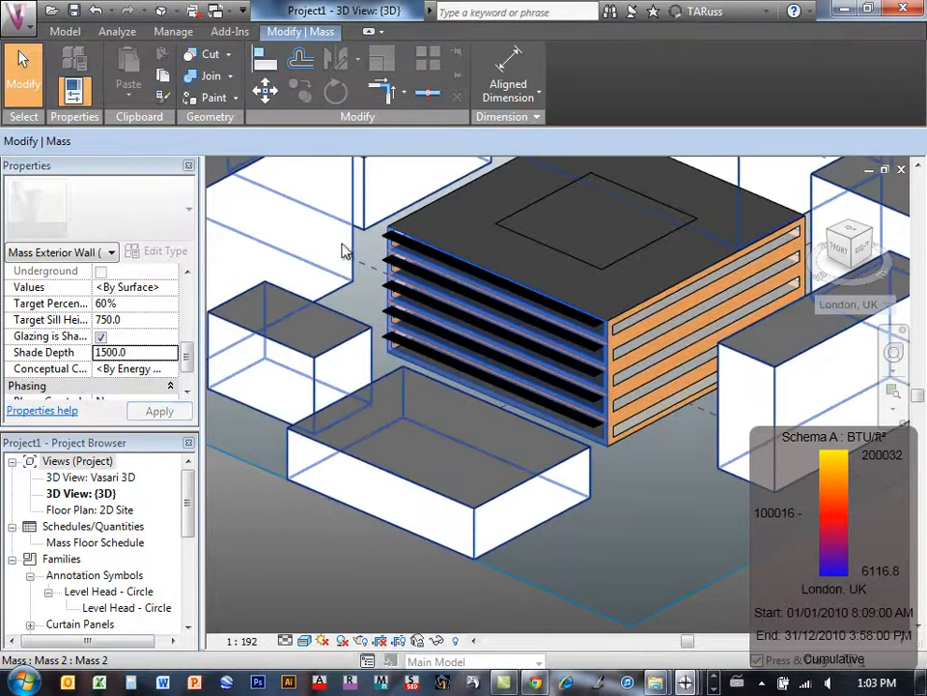
left_click(284, 527)
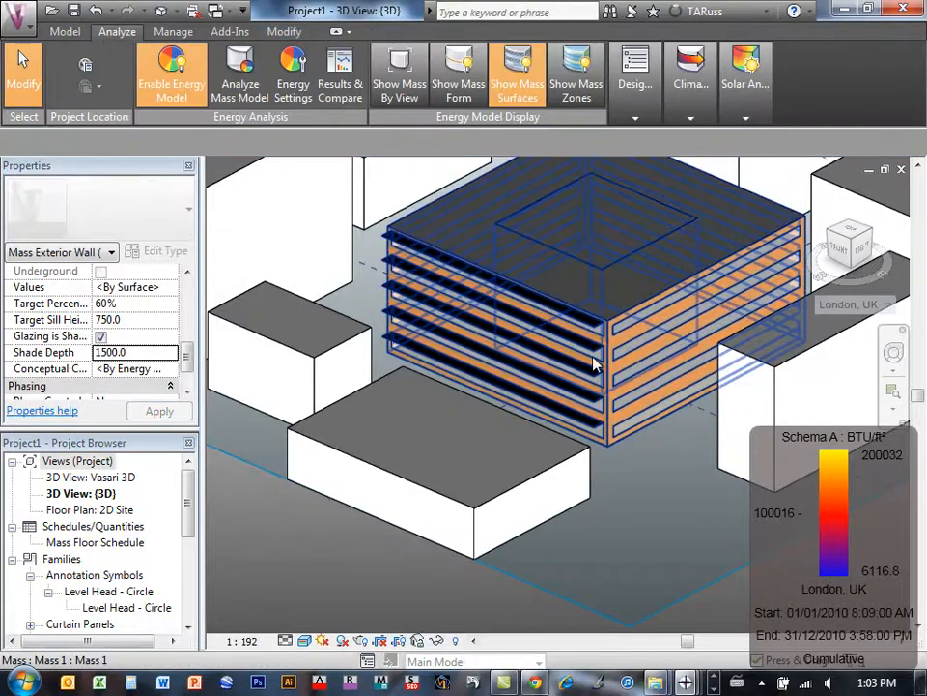
- Select the building's back exterior wall surface and apply <By Surface> as its energy model values
middle_click_drag(591, 367, 661, 371, "shift")
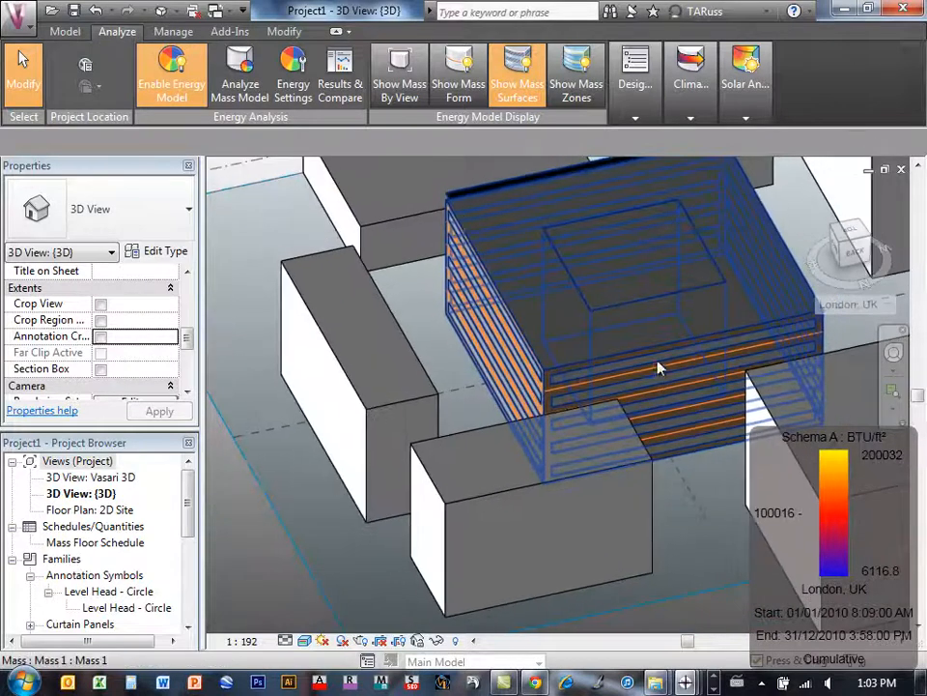
scroll(657, 379, "up", 3)
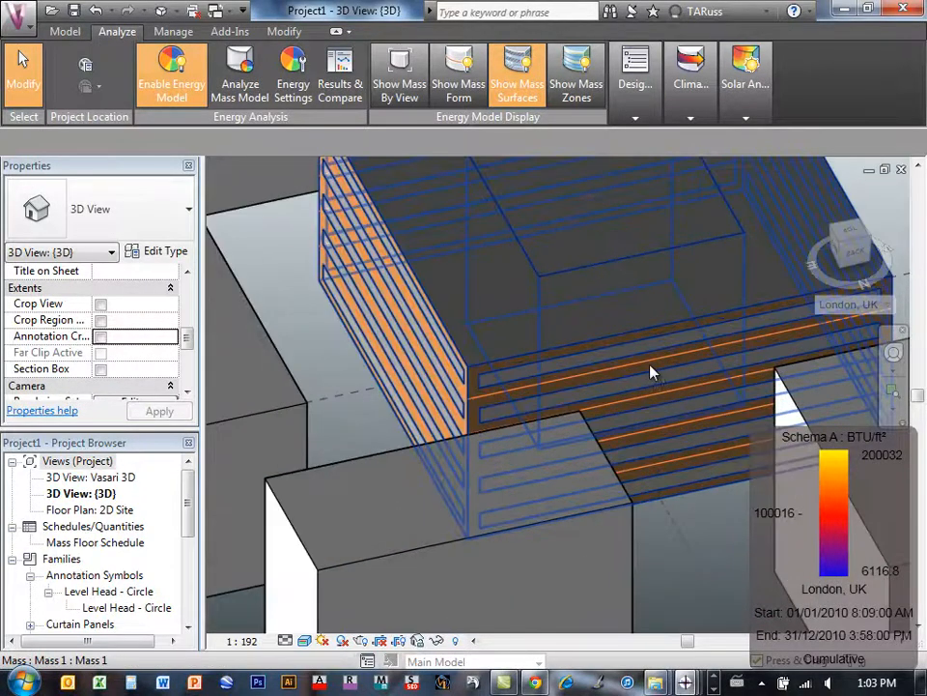
key("Tab")
key("Tab")
key("Tab")
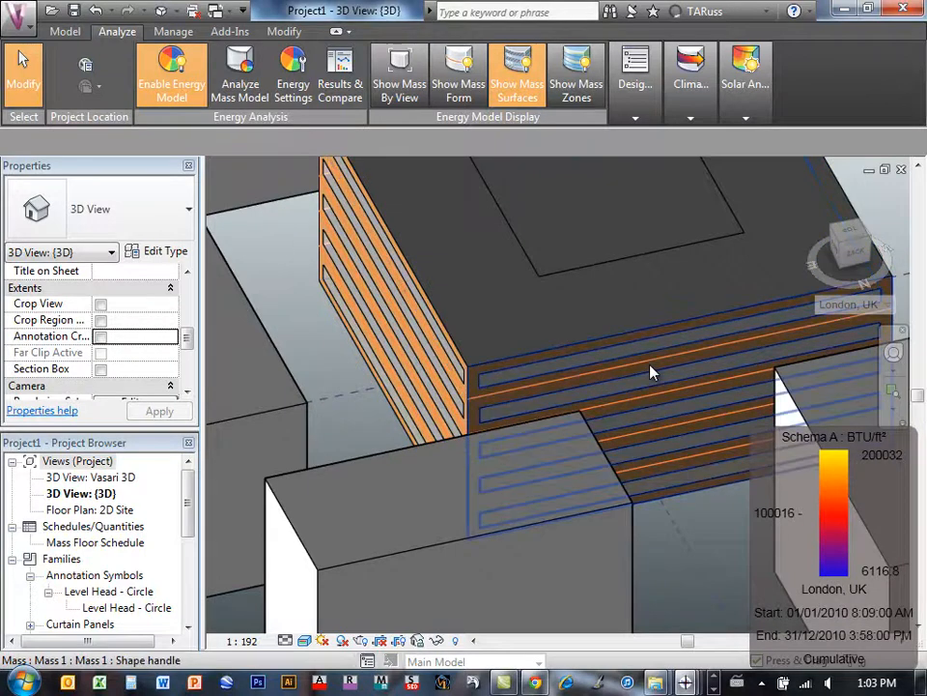
key("Tab")
key("Tab")
key("Tab")
key("Tab")
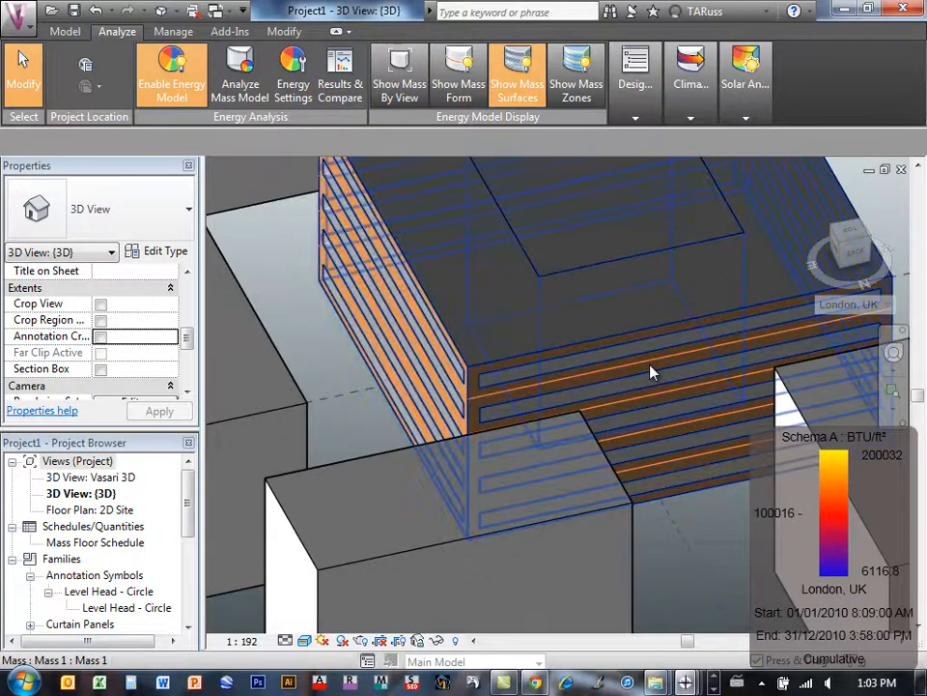
left_click(650, 372)
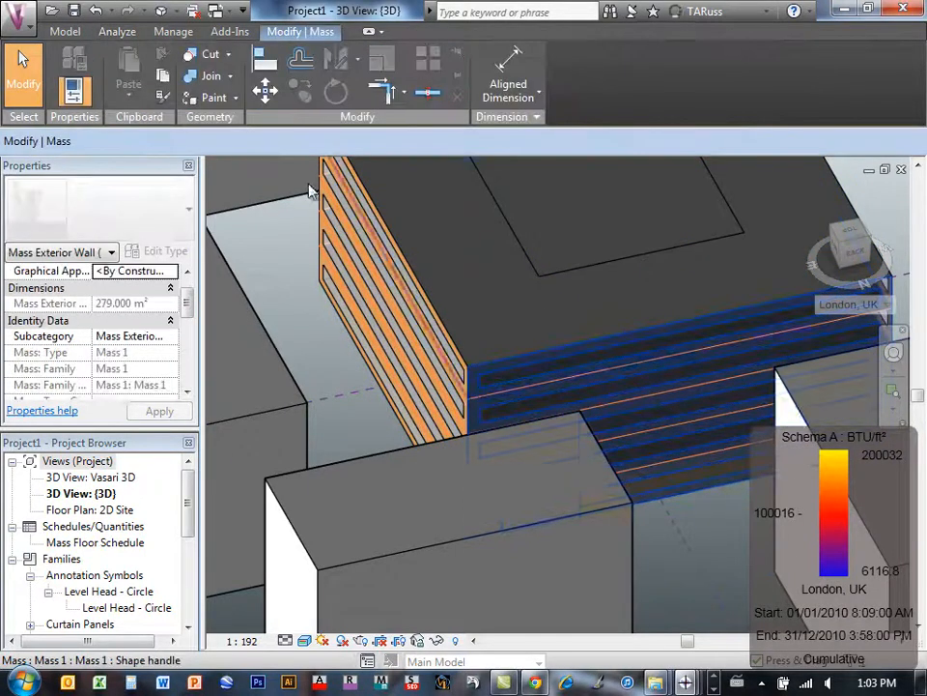
left_click_drag(189, 315, 190, 352)
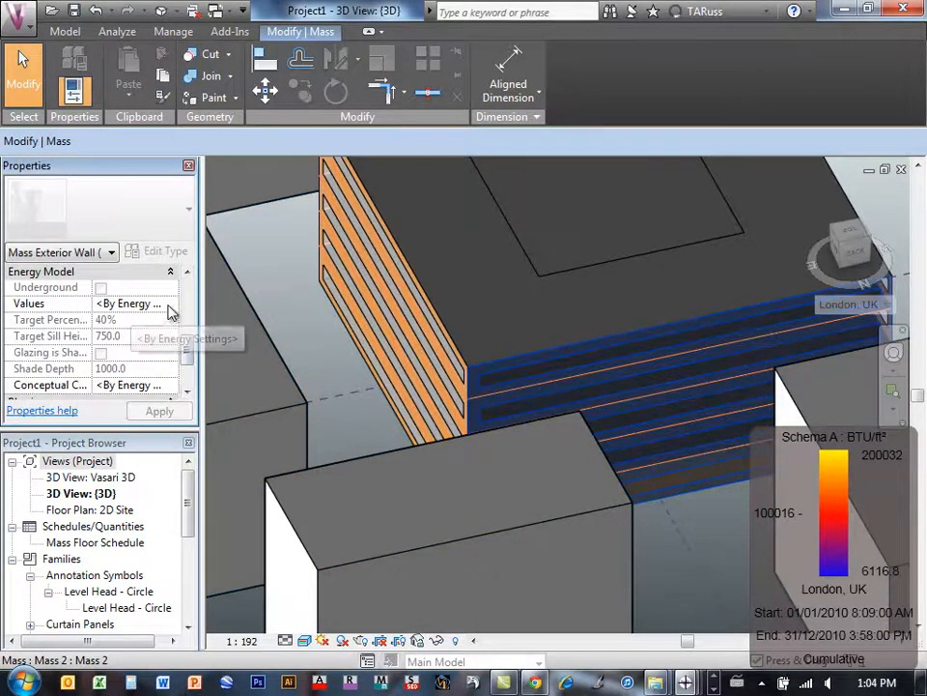
left_click(171, 305)
left_click(121, 334)
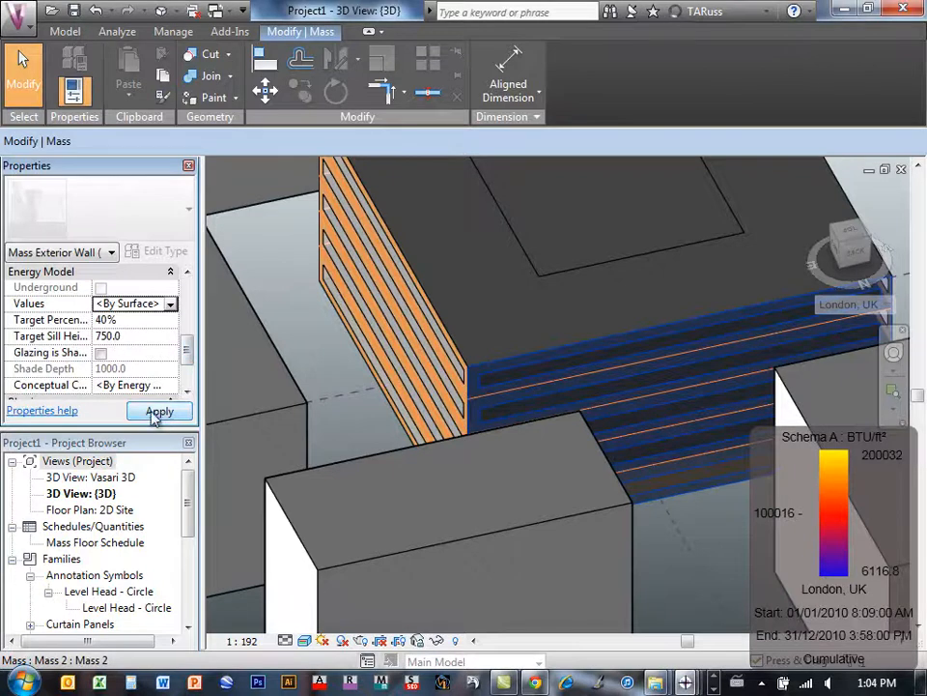
left_click(155, 411)
- Set the back wall's target percentage glazing to 20% and return to the shaded front facade
scroll(186, 353, "down", 1)
scroll(189, 358, "up", 1)
left_click(133, 320)
double_click(133, 320)
type("20")
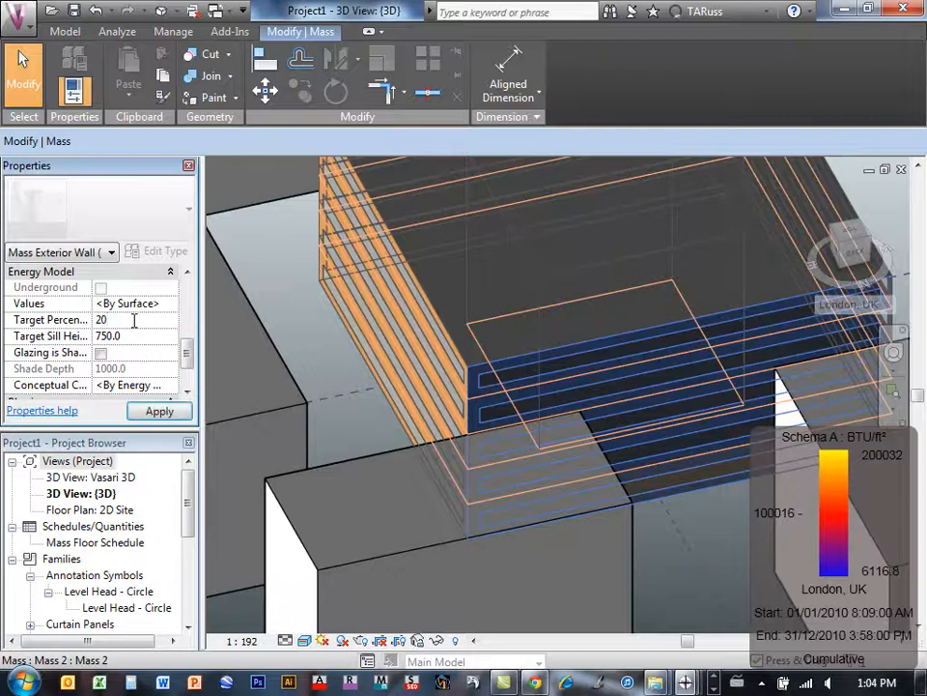
left_click(162, 412)
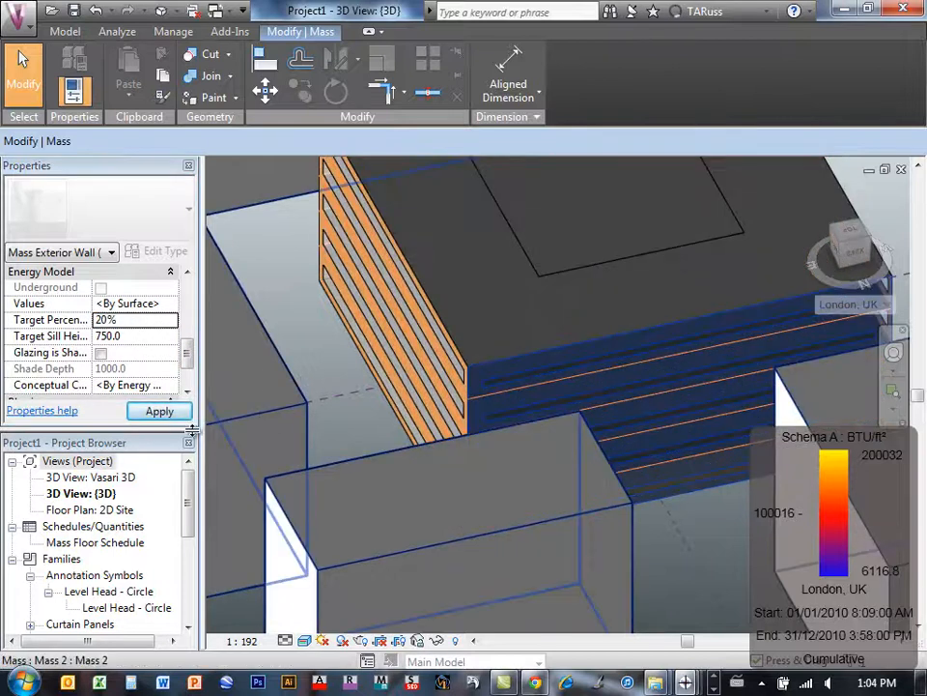
scroll(436, 292, "down", 10)
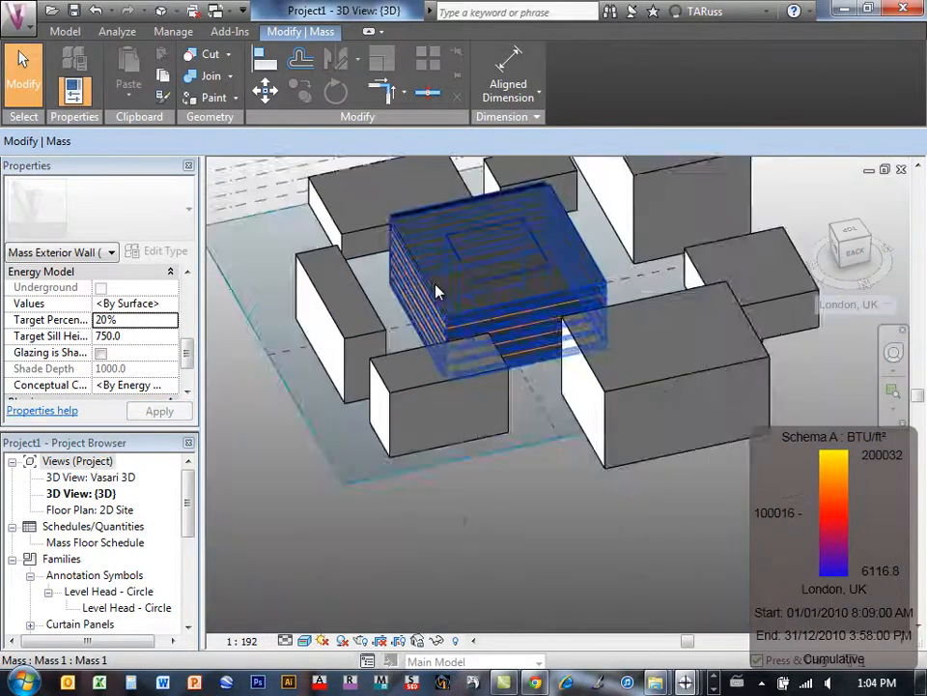
left_click(456, 516)
scroll(430, 274, "up", 5)
middle_click_drag(420, 279, 540, 319, "shift")
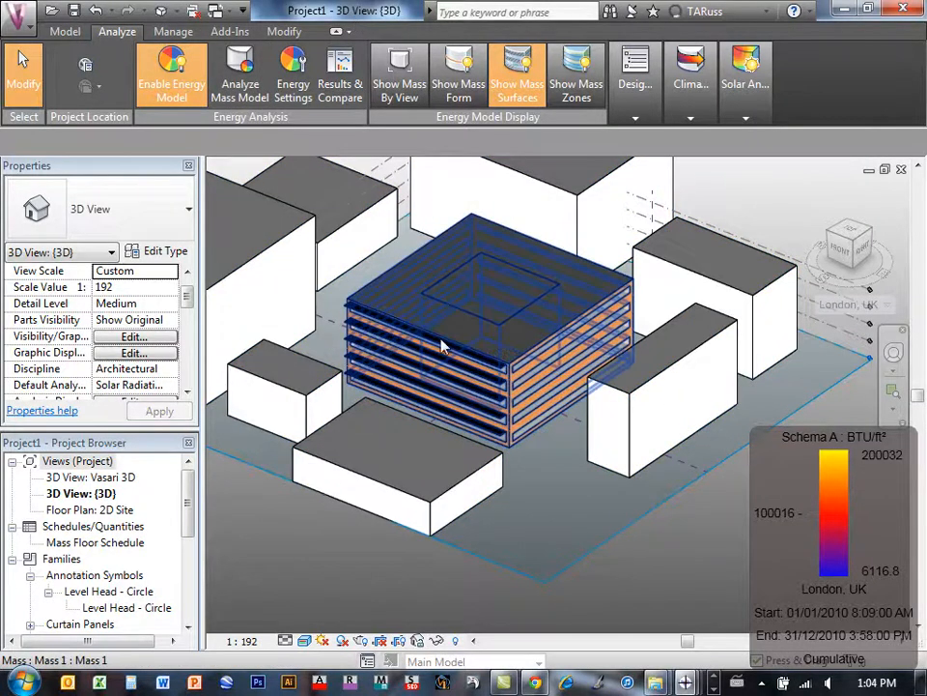
- Start a new in-place mass and sketch a rectangle on Level 1 in the empty area beside the site
scroll(407, 306, "down", 3)
middle_click_drag(580, 354, 515, 393)
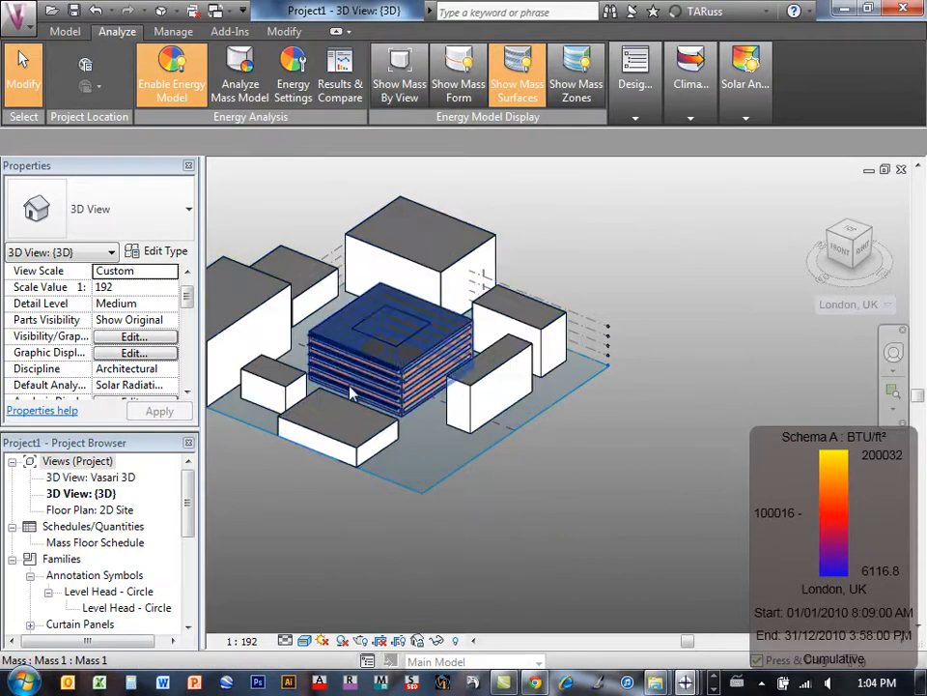
scroll(322, 369, "up", 3)
scroll(432, 325, "down", 3)
middle_click_drag(432, 325, 463, 346)
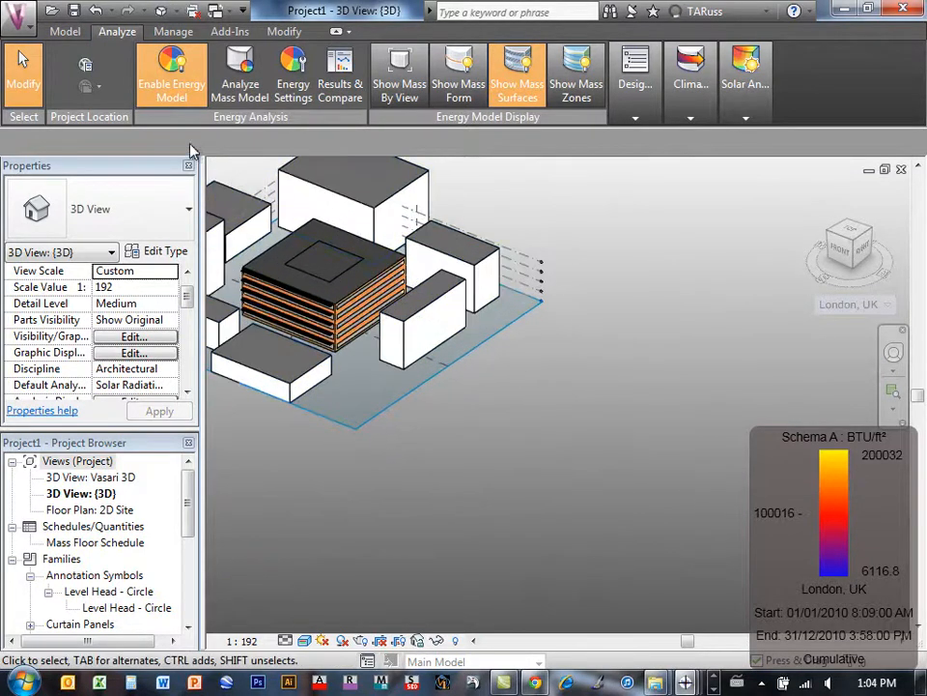
left_click(65, 31)
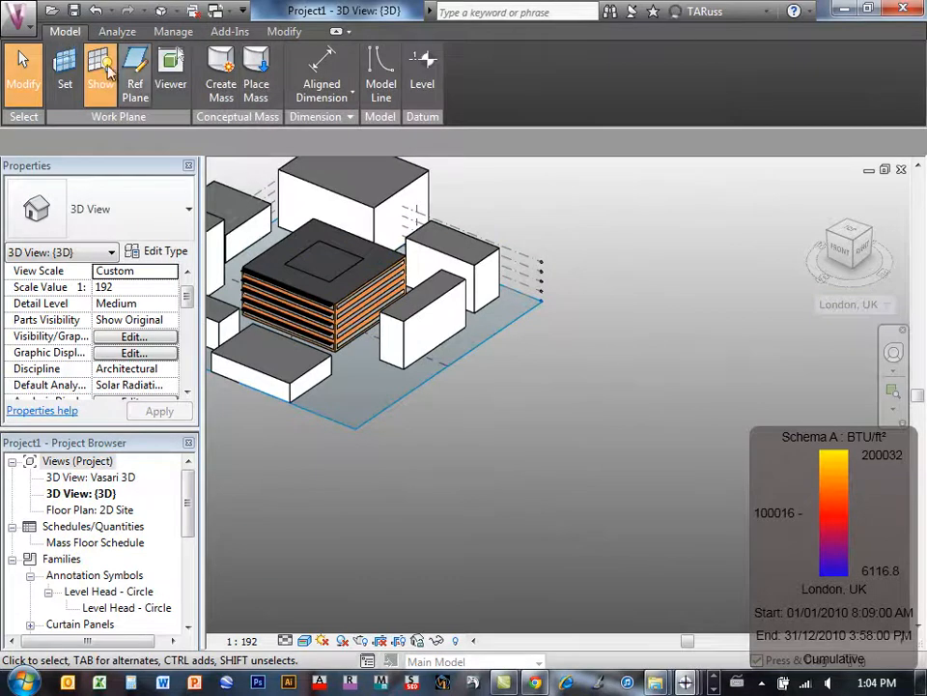
left_click(220, 70)
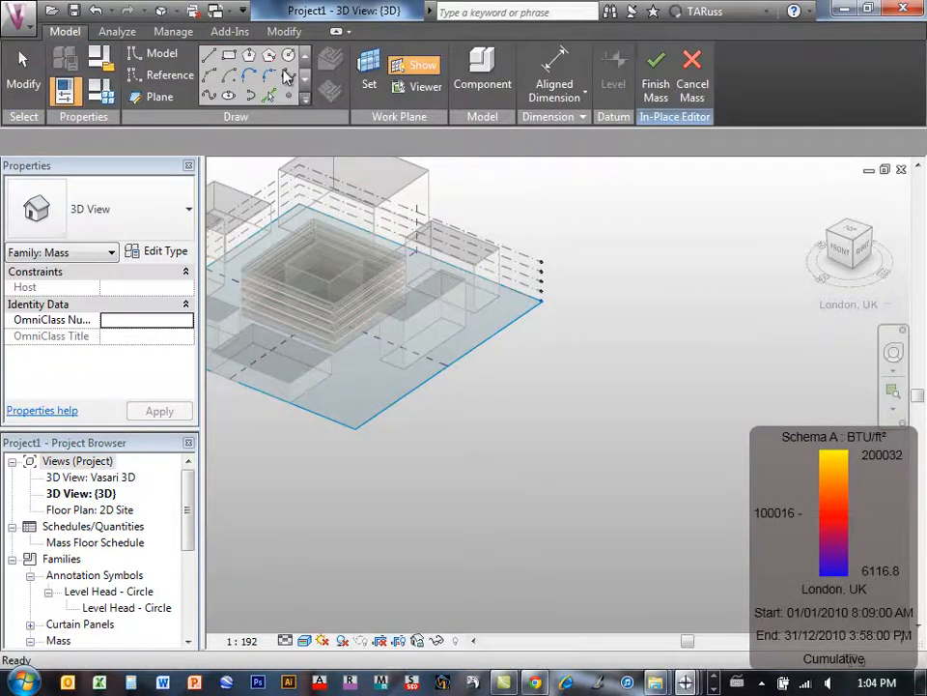
left_click(229, 56)
left_click(537, 368)
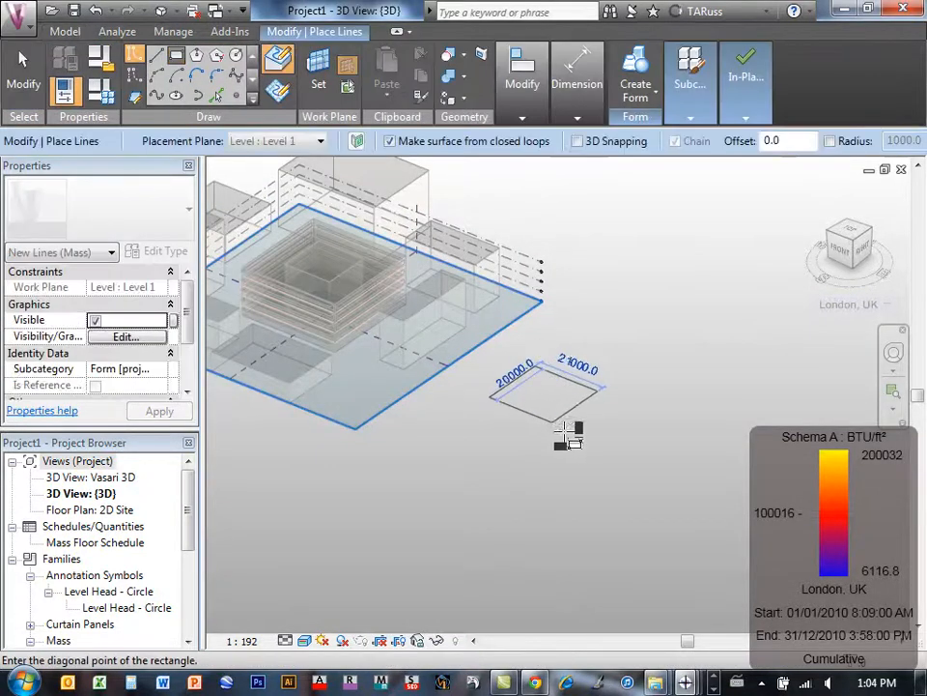
left_click(566, 430)
key("Escape")
key("Escape")
- Turn the sketched rectangle into a solid box form and finish the mass
left_click(555, 386)
left_click_drag(555, 381, 602, 410)
mouse_move(833, 72)
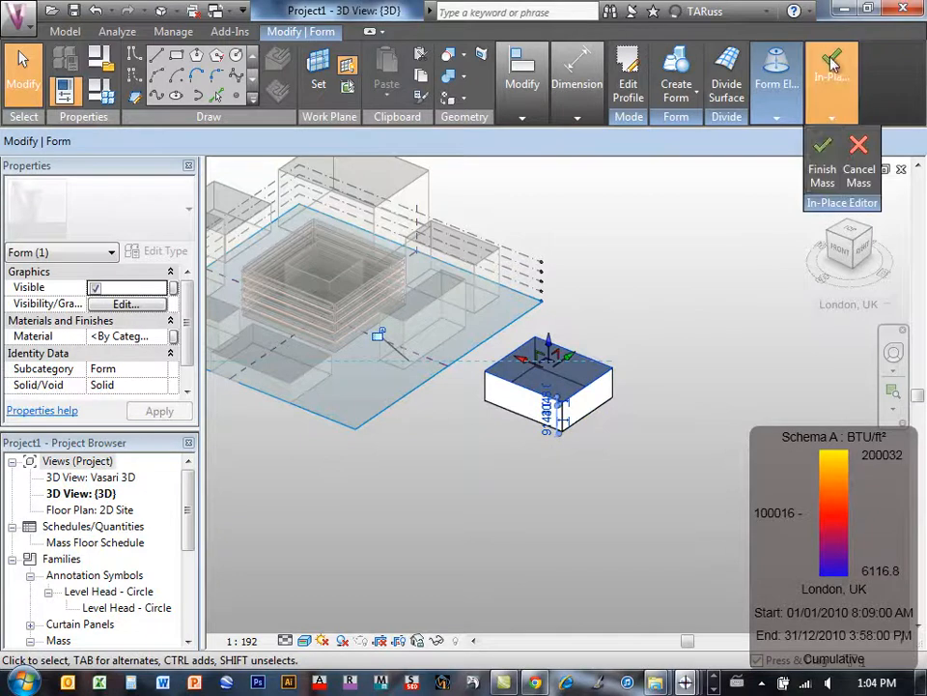
left_click(823, 150)
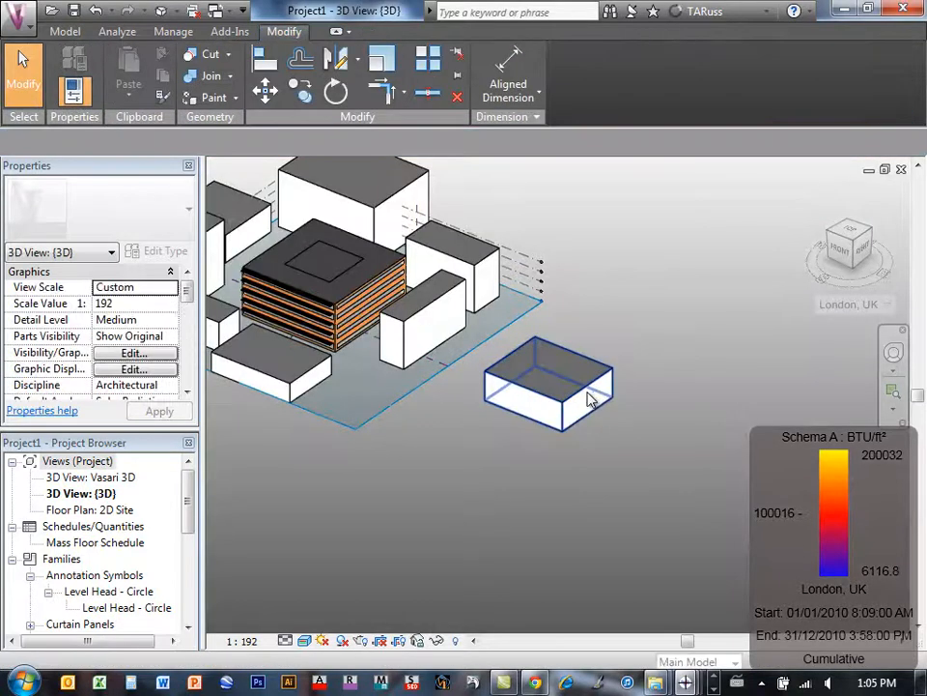
- Open the new box mass beside the site for in-place editing
left_click(594, 398)
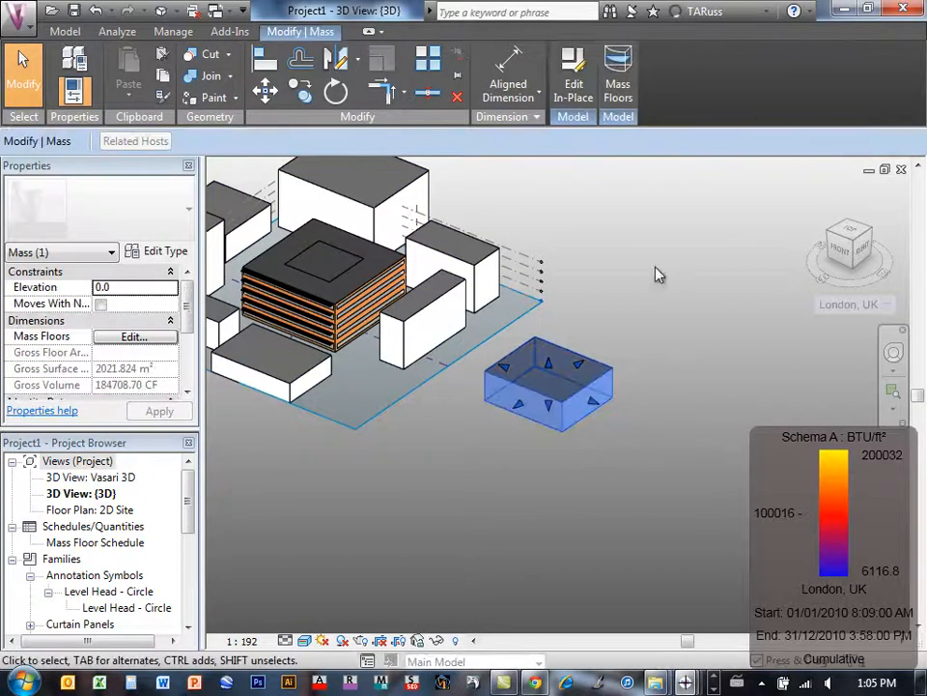
left_click(618, 411)
scroll(604, 414, "up", 4)
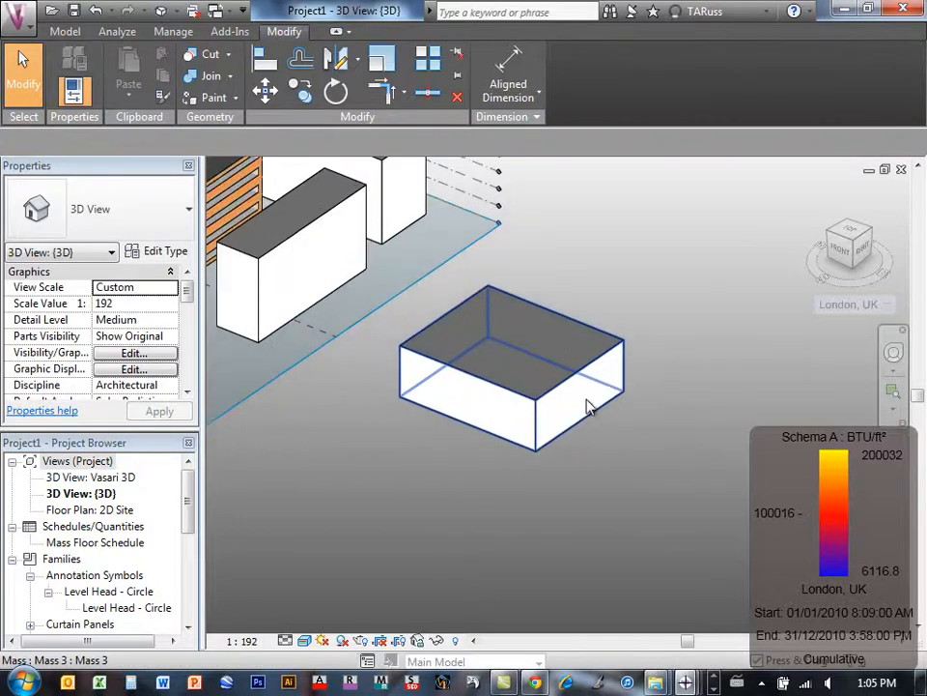
left_click(573, 336)
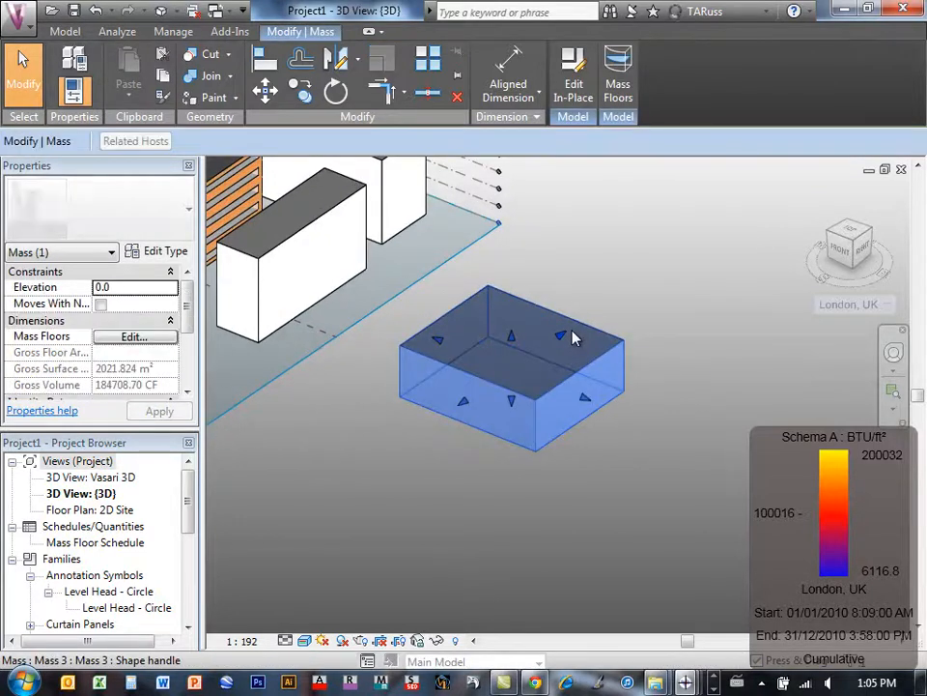
left_click(570, 67)
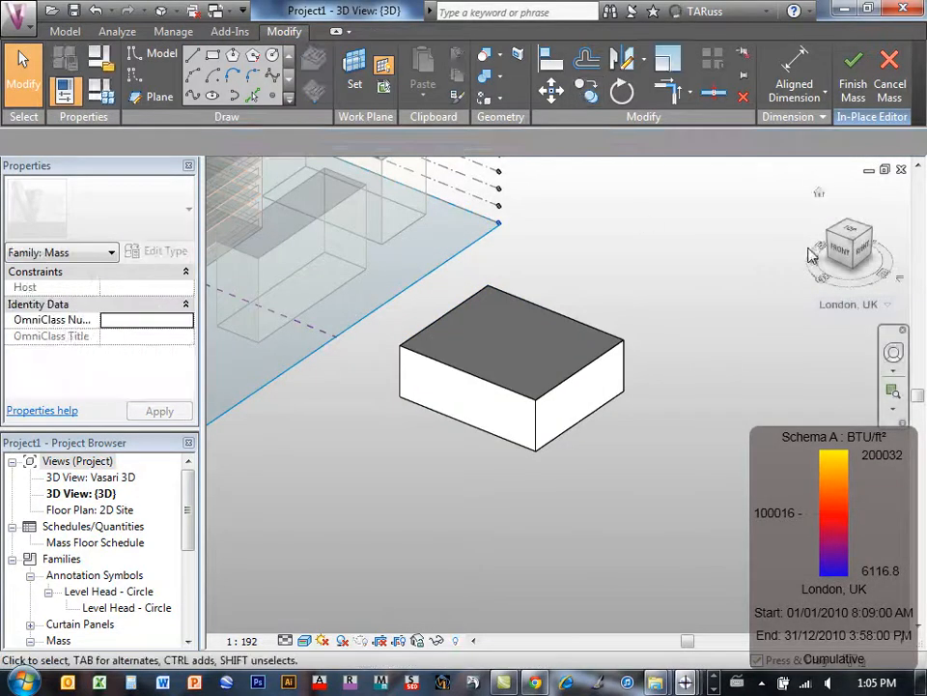
- Use Split Face to draw two window-sized rectangles side by side near the upper edge of the box's front face
left_click(839, 253)
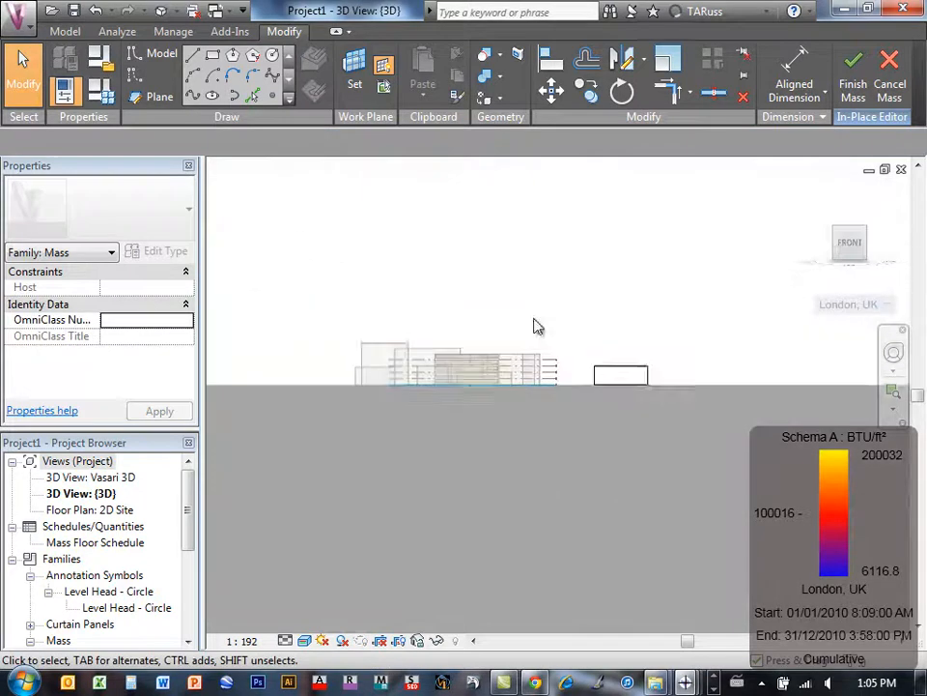
scroll(719, 402, "up", 4)
middle_click_drag(573, 366, 363, 269)
scroll(446, 335, "up", 2)
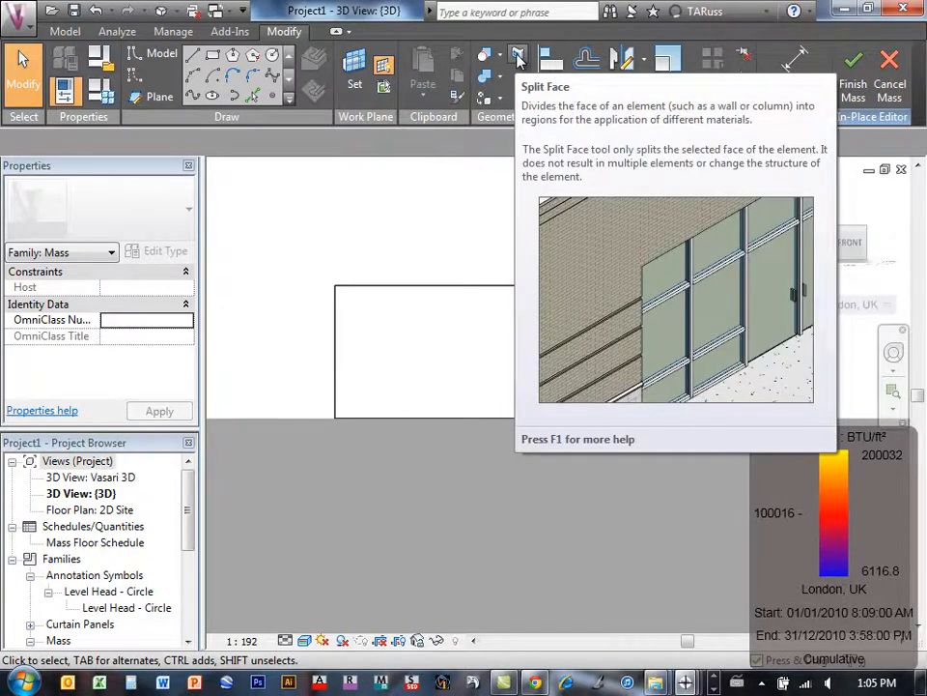
left_click(519, 60)
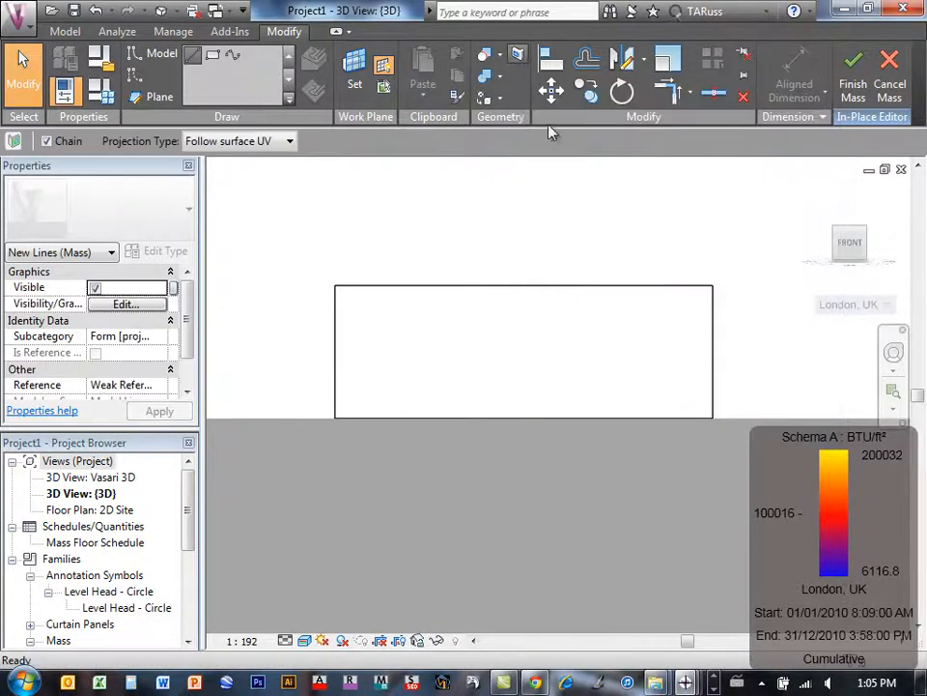
left_click(213, 56)
left_click(352, 300)
left_click(410, 330)
left_click(424, 300)
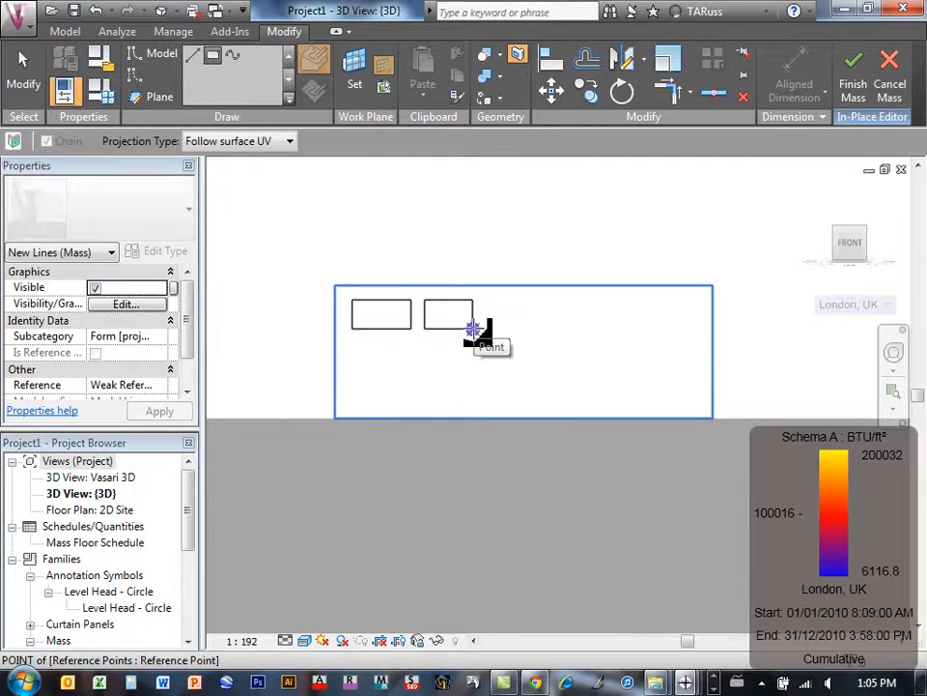
left_click(473, 329)
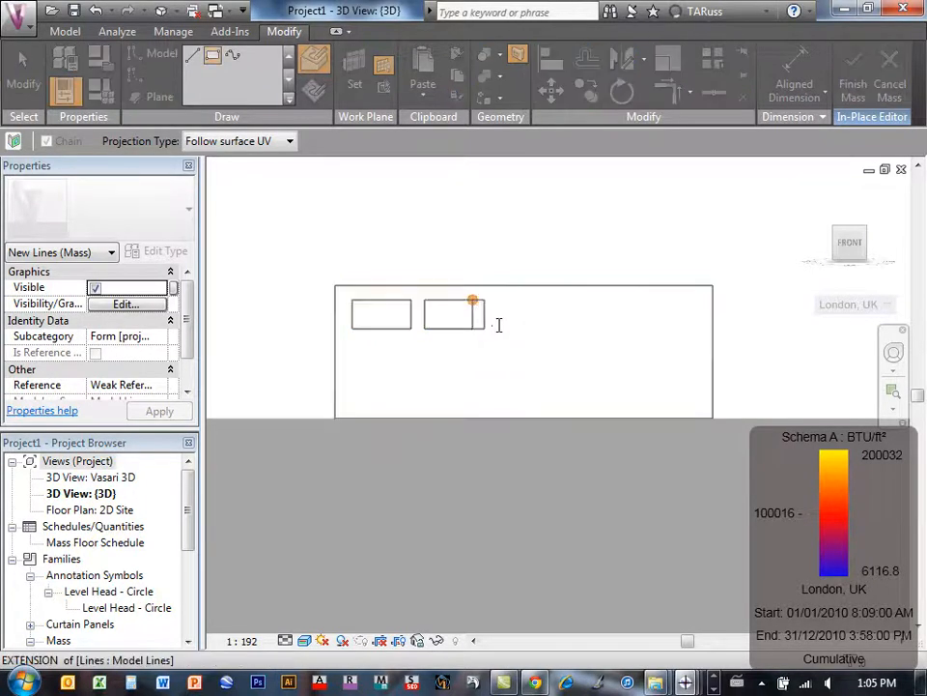
left_click(593, 410)
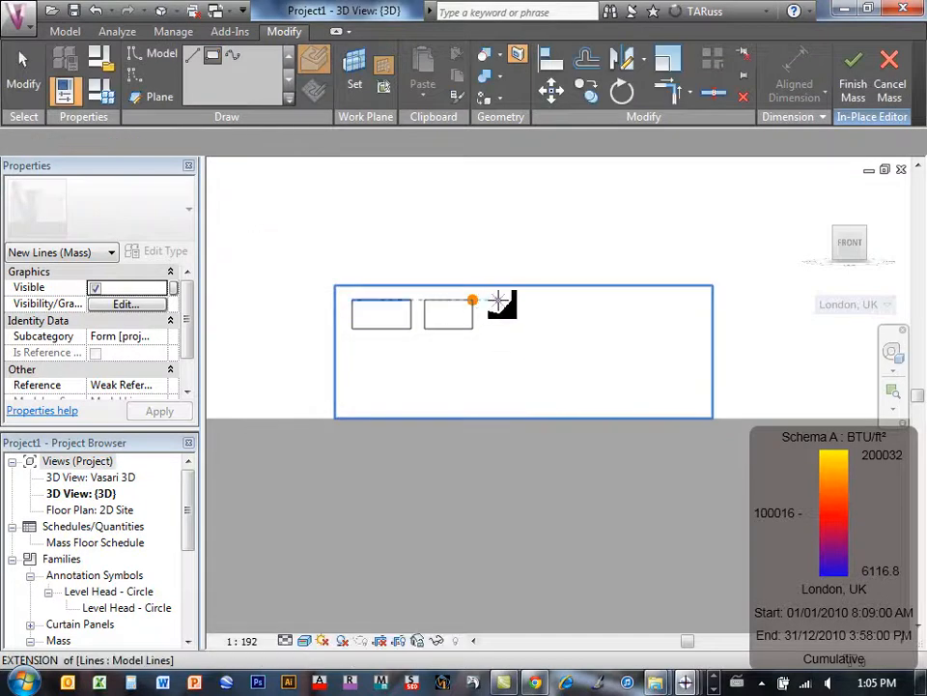
- Add four more split regions to the front face: a small square, a tall door-like rectangle, a short window and a wide lower rectangle
left_click(497, 301)
left_click(526, 329)
left_click(559, 301)
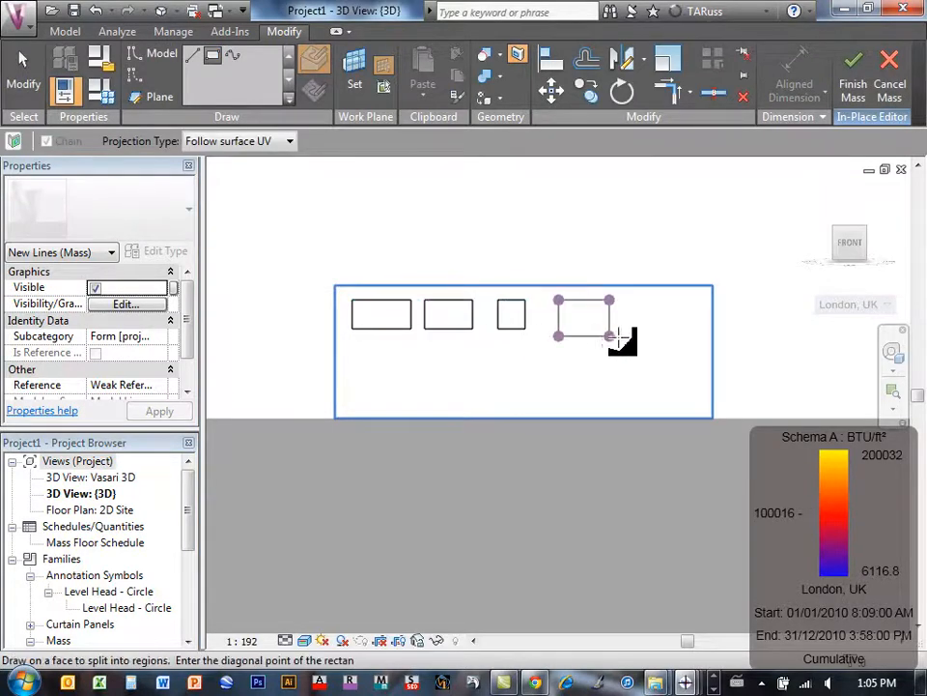
left_click(599, 379)
left_click(619, 301)
left_click(666, 321)
left_click(351, 345)
left_click(473, 379)
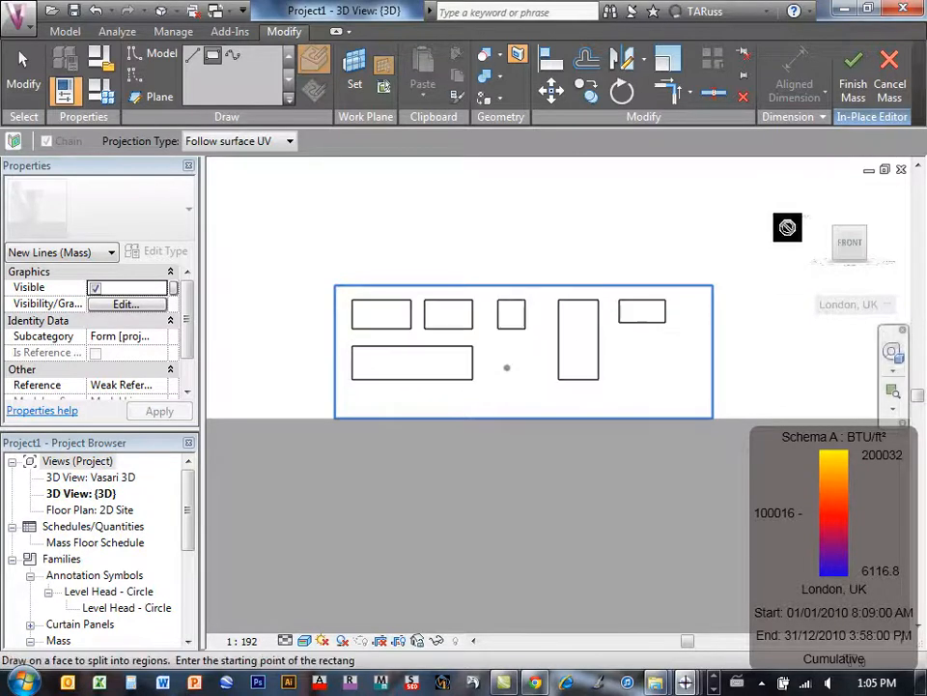
- Split the box's right face with two upper window rectangles and one wide lower rectangle, and finish the mass
middle_click_drag(648, 313, 558, 365, "shift")
scroll(476, 290, "down", 2)
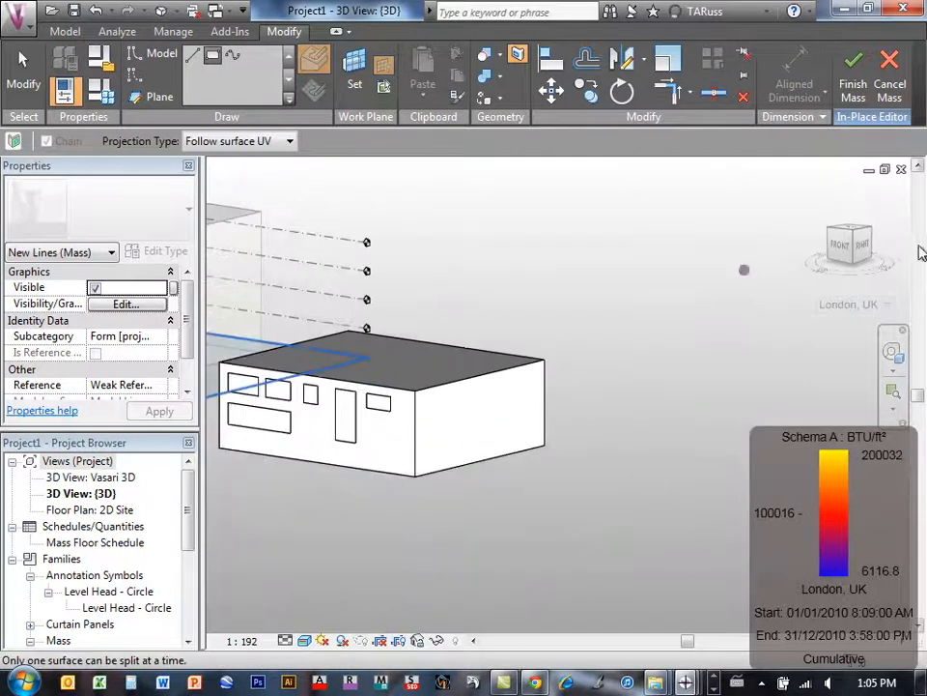
scroll(625, 310, "down", 2)
middle_click_drag(625, 310, 474, 391, "shift")
scroll(468, 385, "up", 3)
scroll(468, 385, "up", 3)
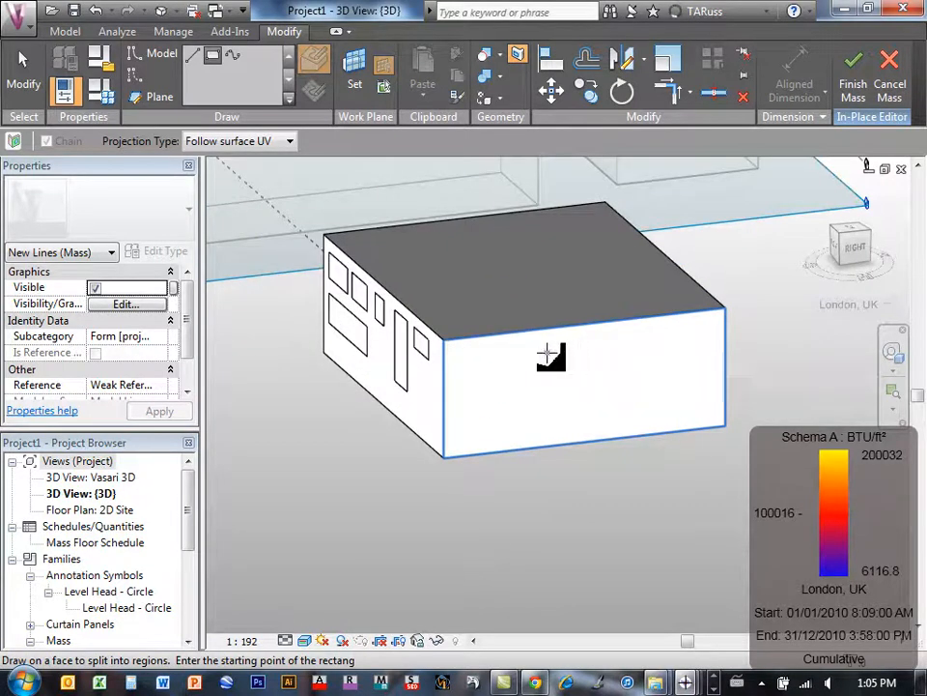
left_click(552, 382)
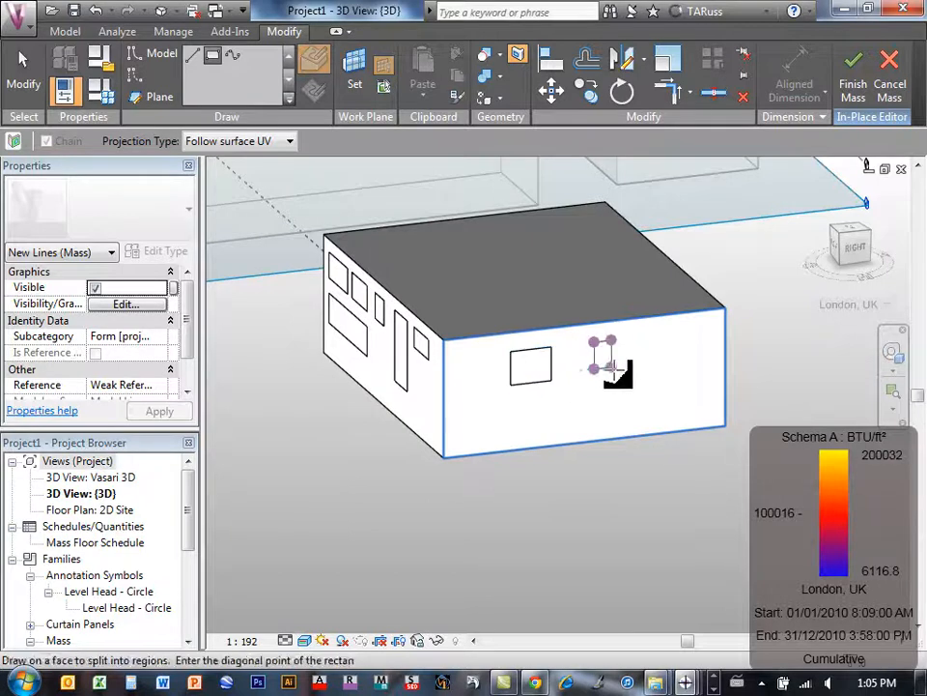
left_click(628, 372)
left_click(511, 392)
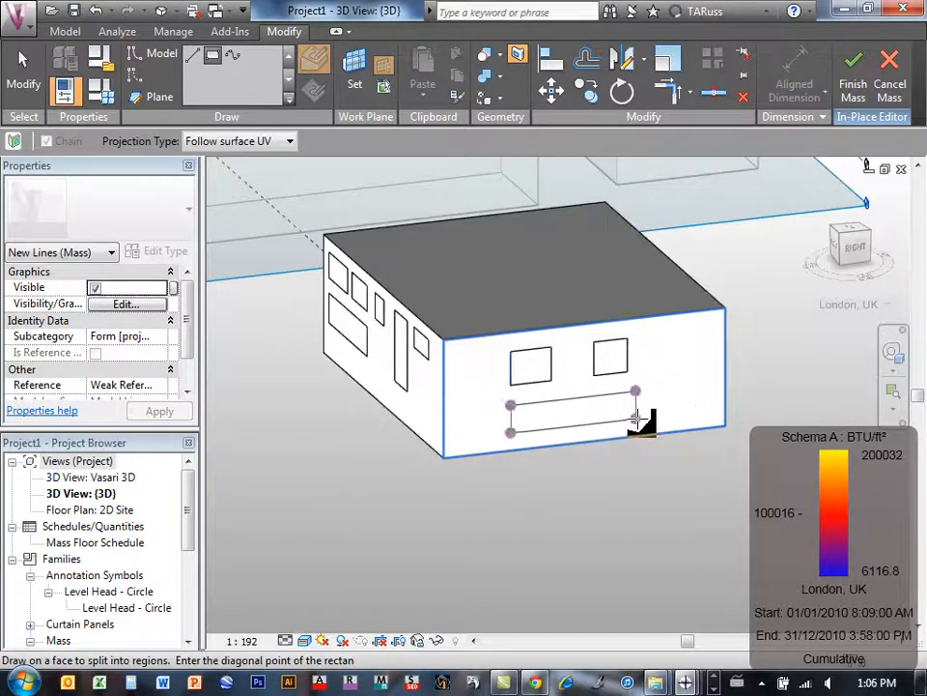
left_click(637, 418)
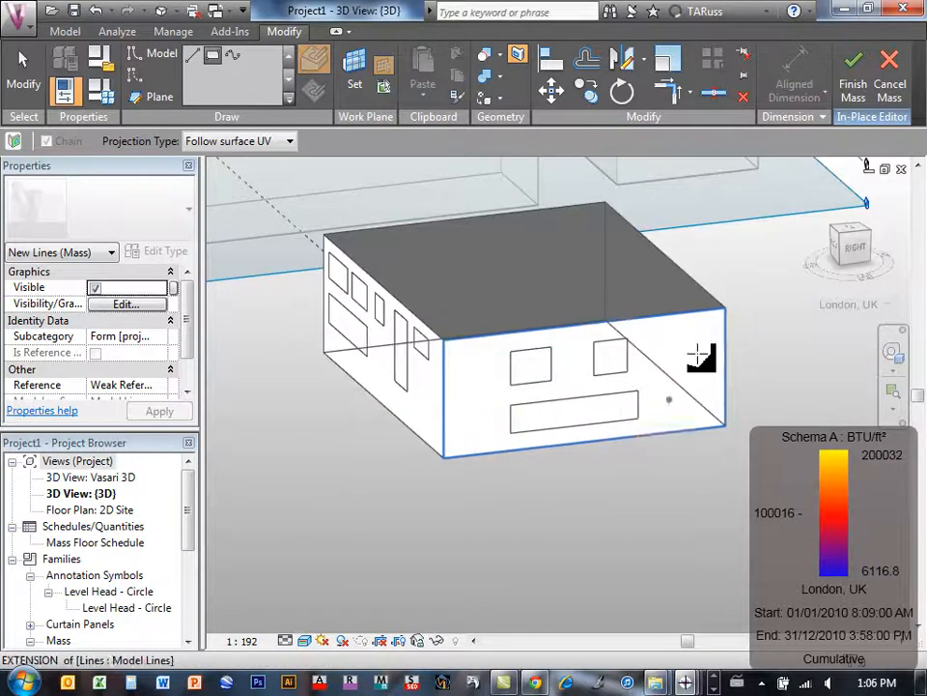
left_click(853, 75)
- Examine the split regions on the box mass and compare them with the main building's glazed and shaded facades
scroll(526, 350, "down", 3)
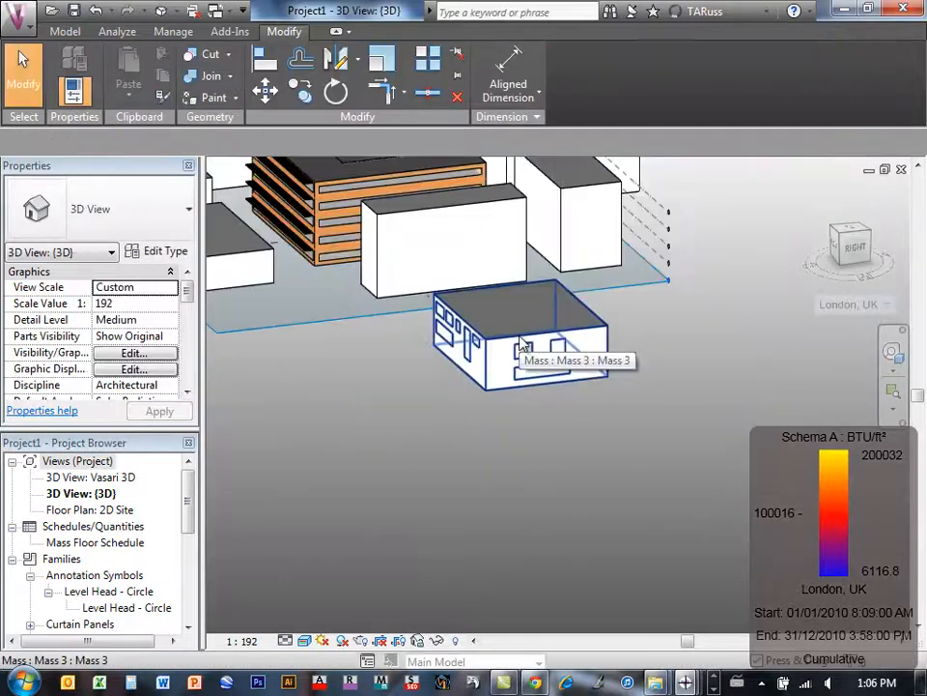
middle_click_drag(470, 357, 527, 388, "shift")
middle_click_drag(387, 402, 314, 453)
scroll(672, 423, "up", 4)
scroll(652, 436, "down", 5)
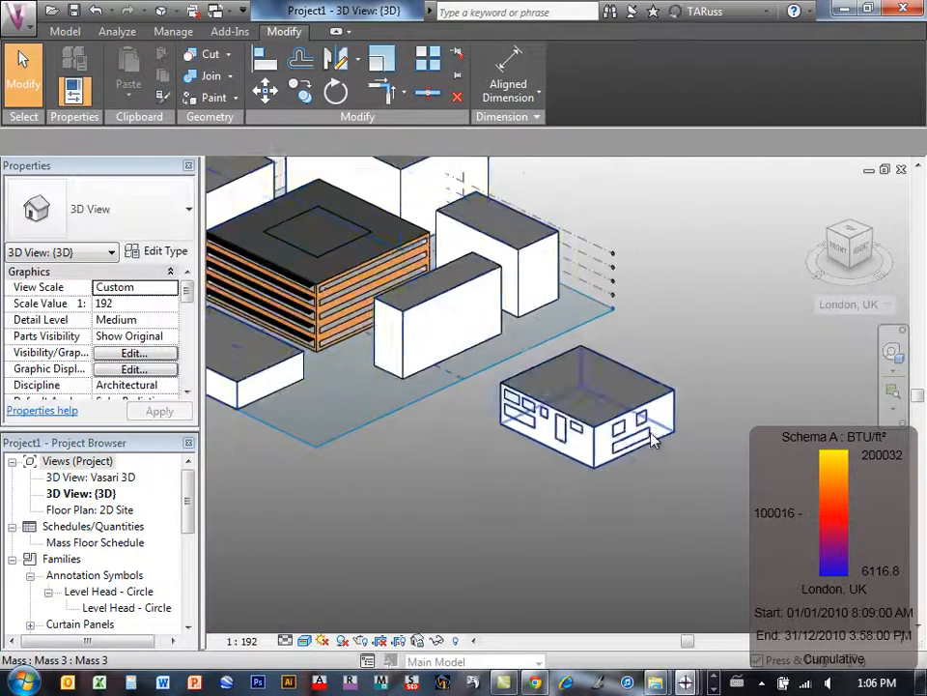
scroll(326, 310, "up", 3)
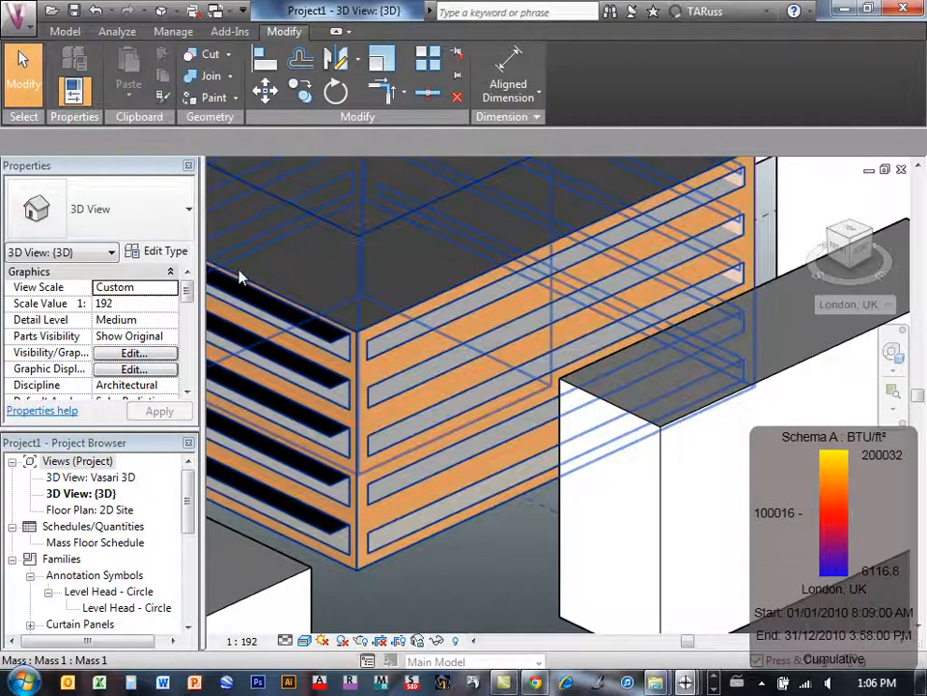
scroll(241, 274, "down", 3)
left_click(529, 425)
scroll(529, 425, "up", 3)
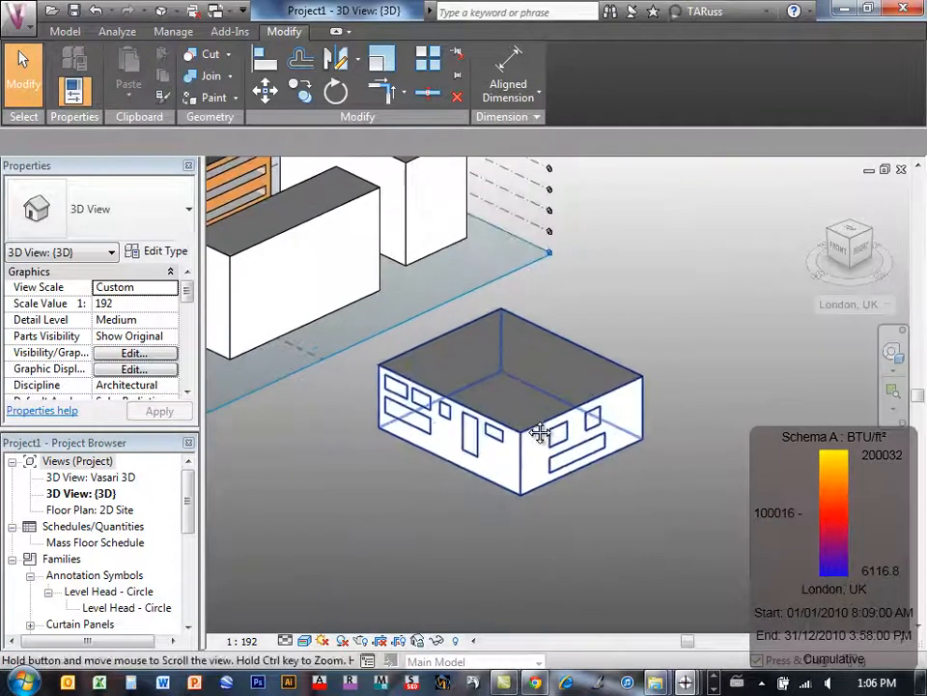